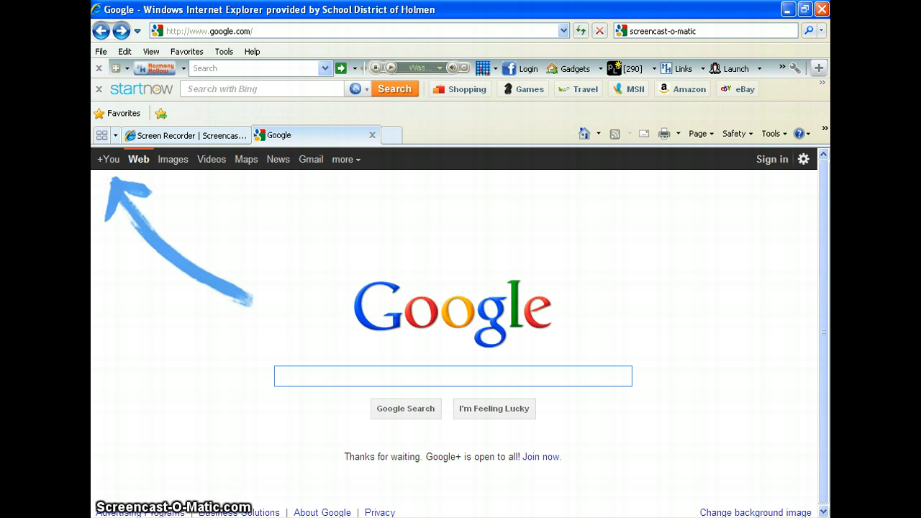
Open Google Docs from the Google home page and go to the new account form for a different email address
left_click(349, 160)
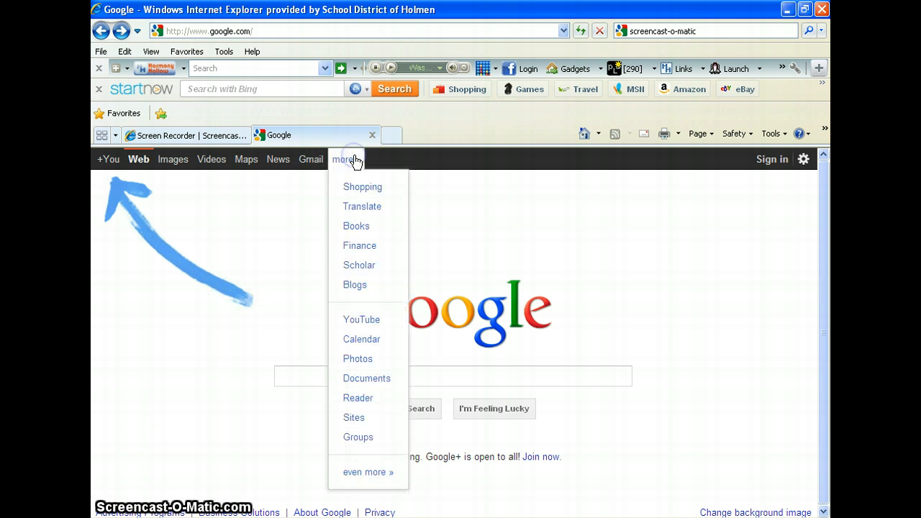
left_click(353, 379)
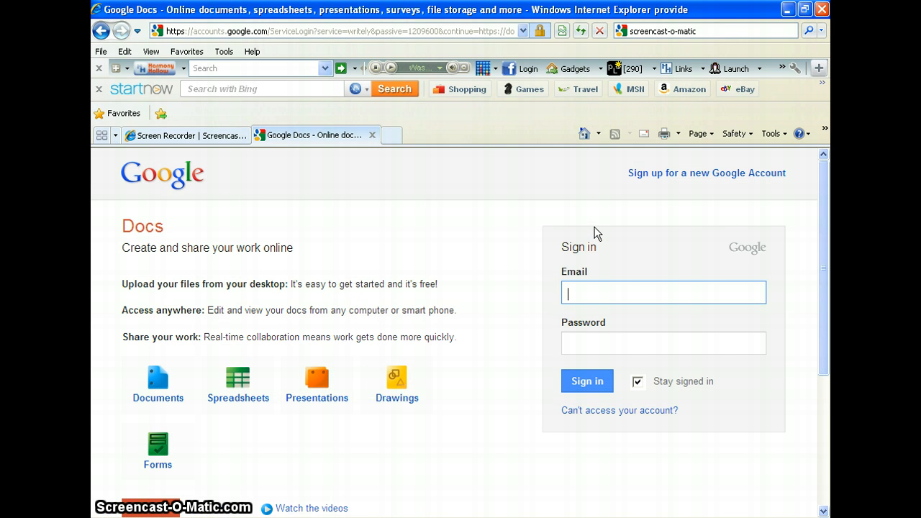
left_click(663, 173)
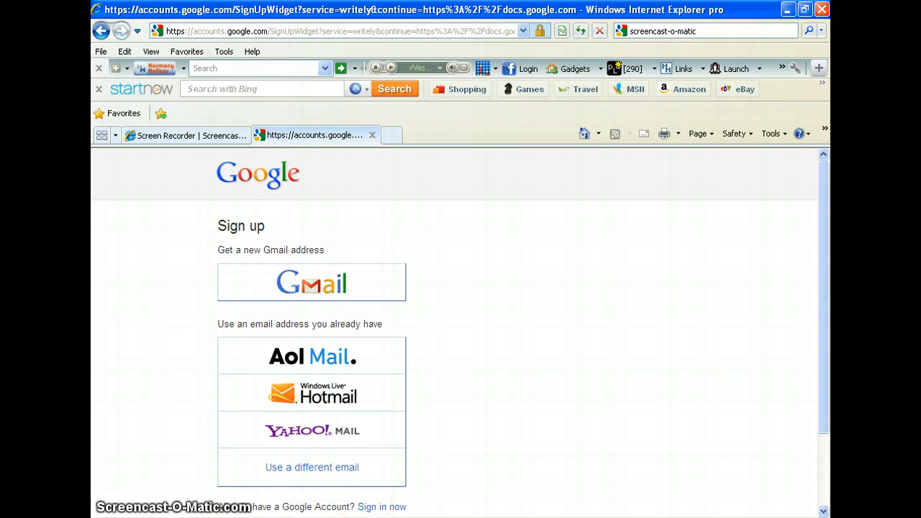
left_click(295, 469)
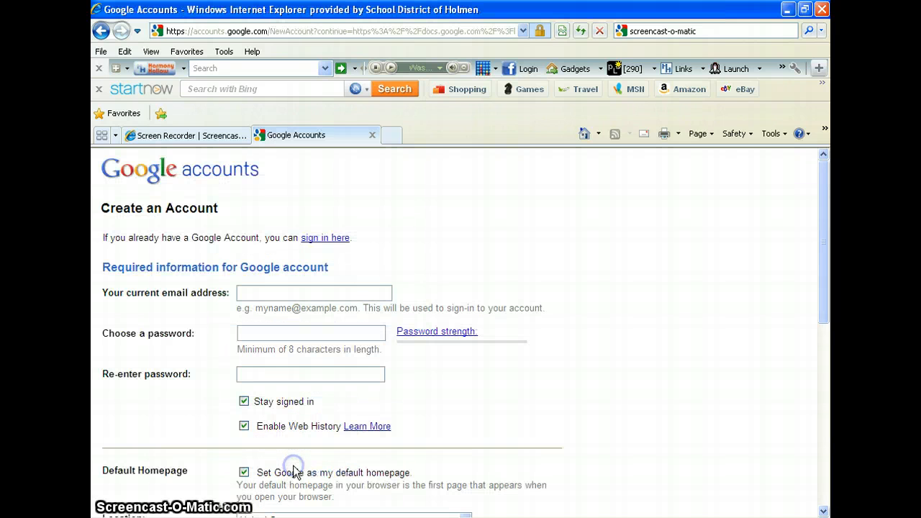
Review the account form's required fields, from email and password through birthday, word verification and terms of service
left_click(245, 291)
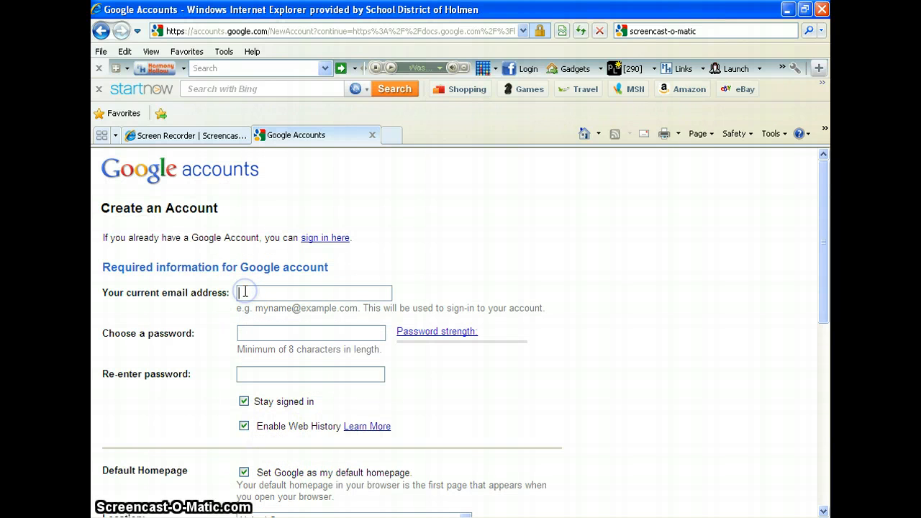
left_click(243, 332)
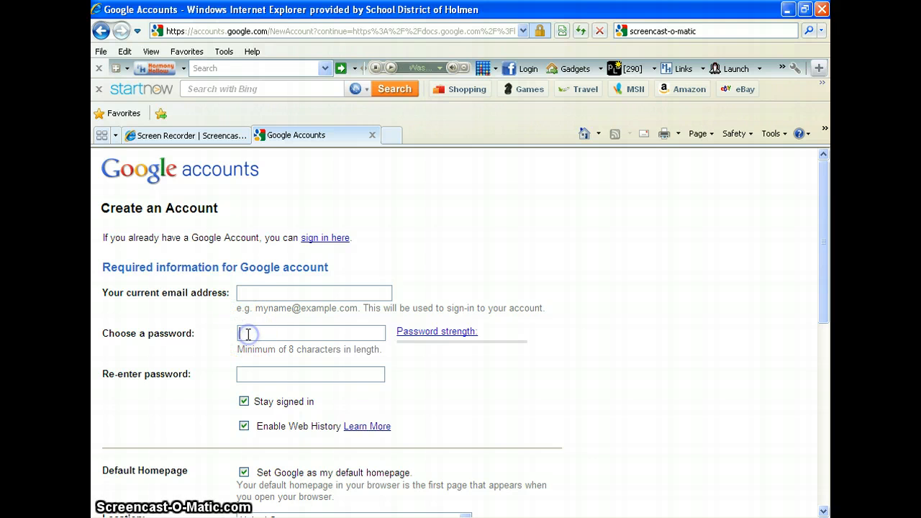
left_click_drag(824, 264, 824, 295)
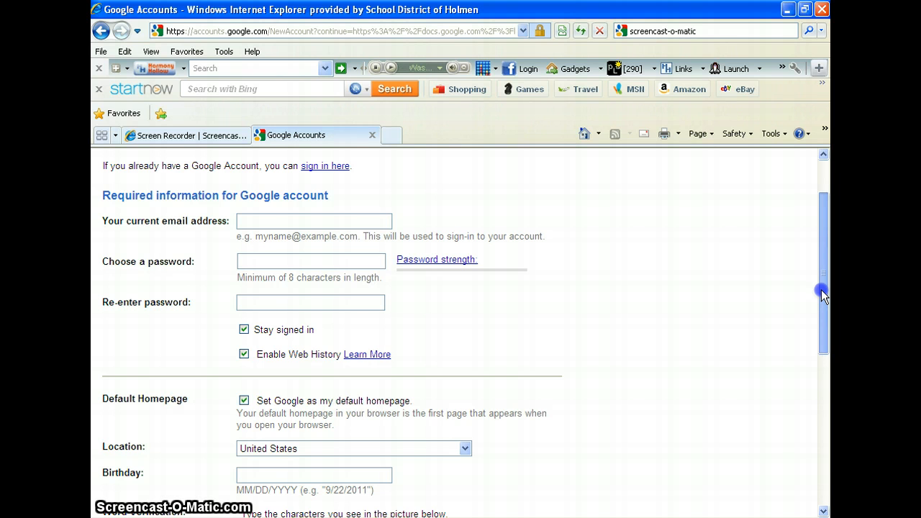
left_click_drag(824, 295, 824, 374)
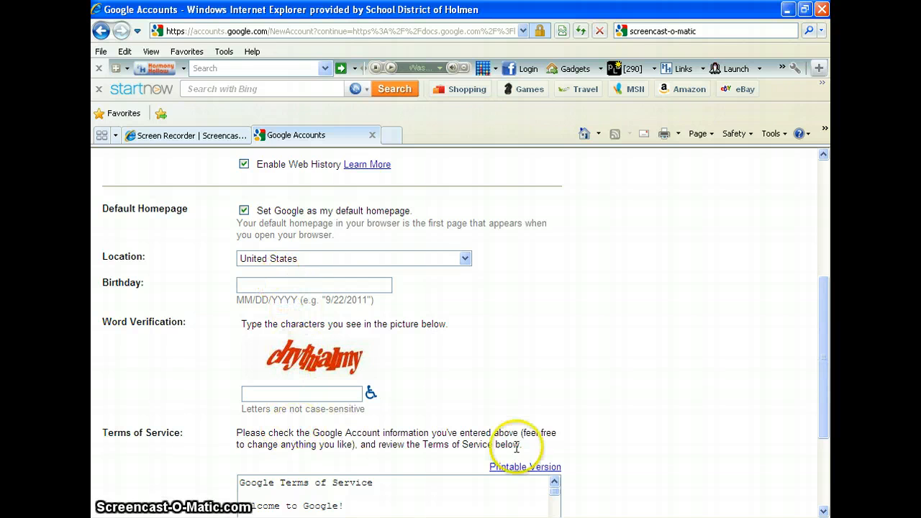
left_click_drag(826, 389, 827, 272)
Switch to the existing account sign-in page, enter the account email and password, and sign in
left_click(320, 236)
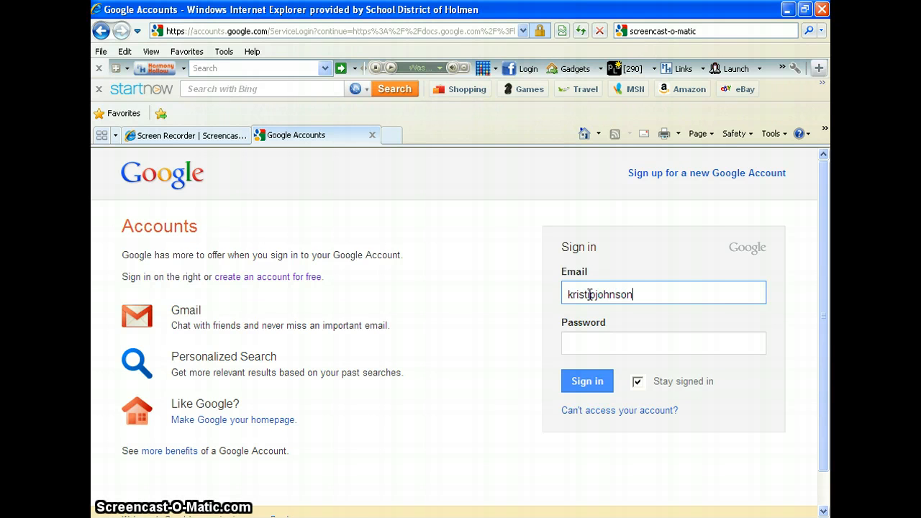
key("Tab")
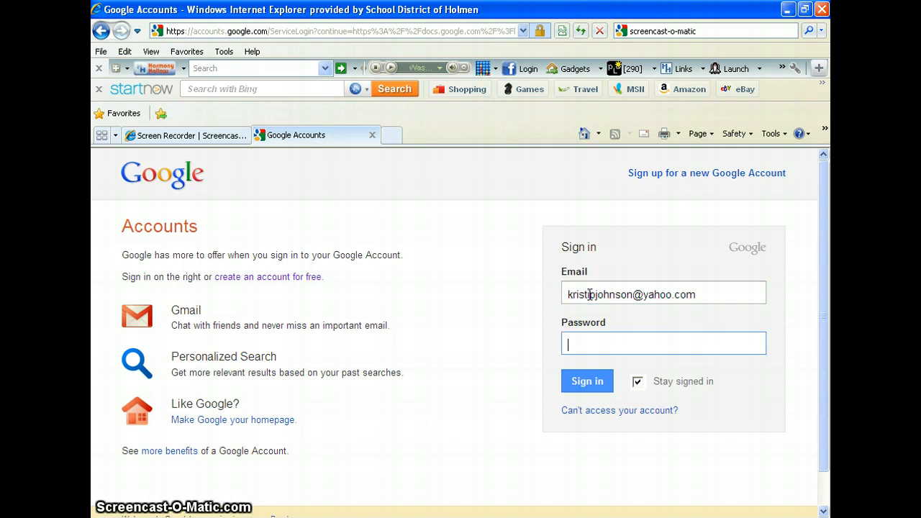
type("*")
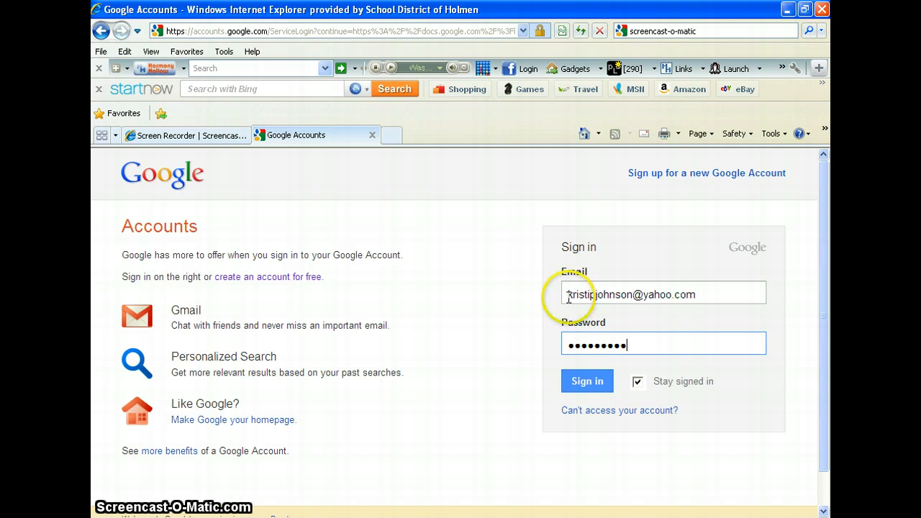
left_click(583, 382)
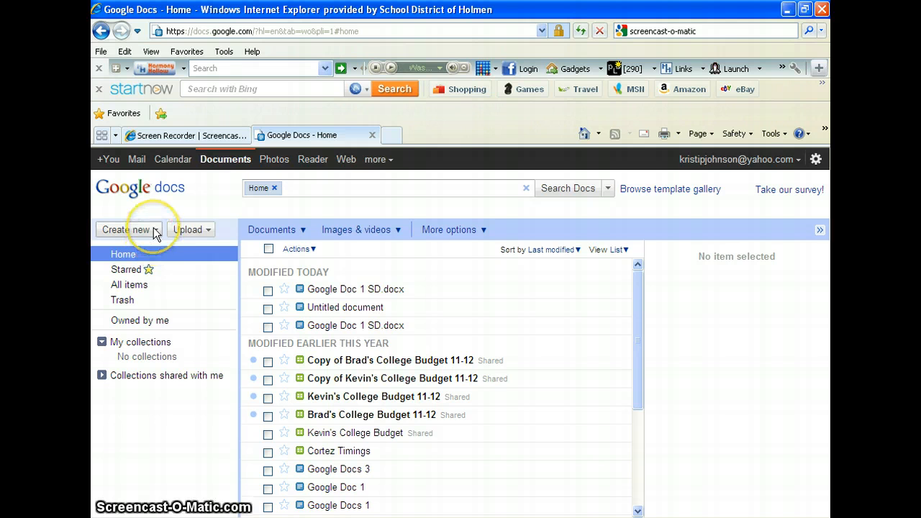
Start a file upload and browse to the Google Docs folder inside the teacher's folder in Computer Apps on the M: drive
left_click(209, 231)
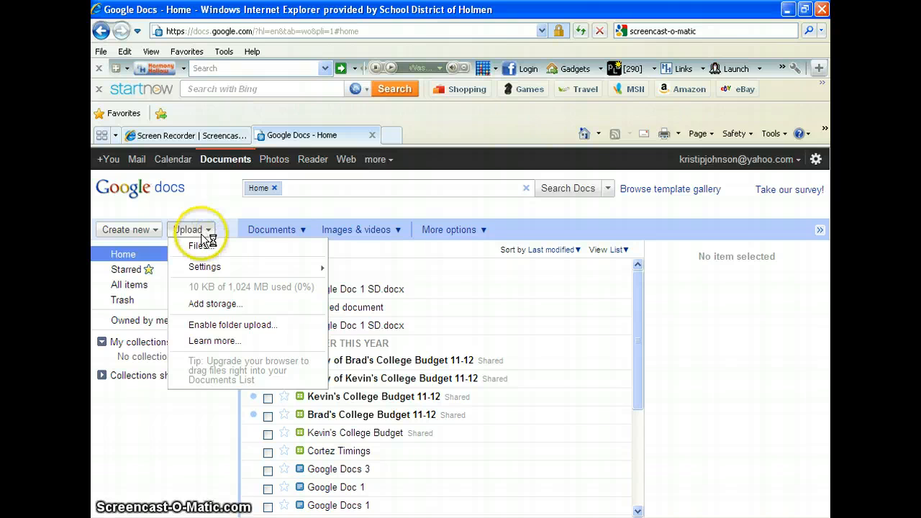
left_click(200, 247)
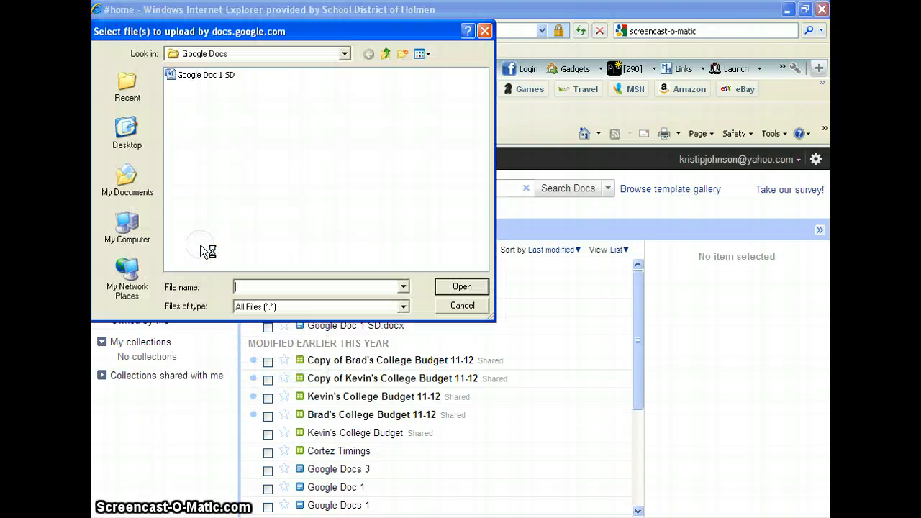
left_click(343, 58)
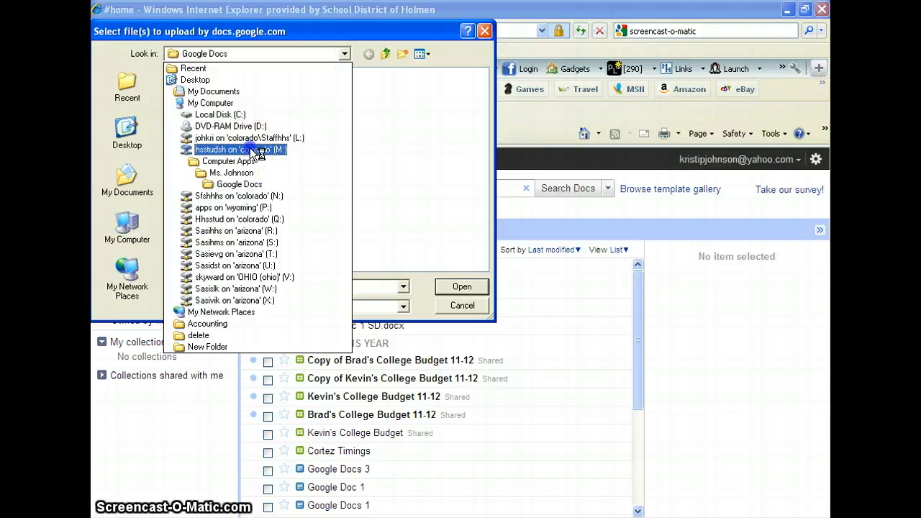
left_click(251, 150)
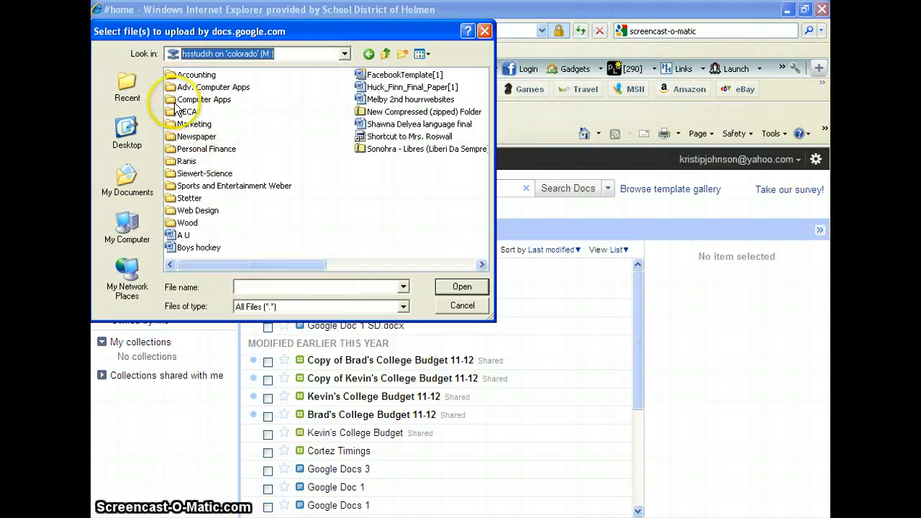
double_click(173, 100)
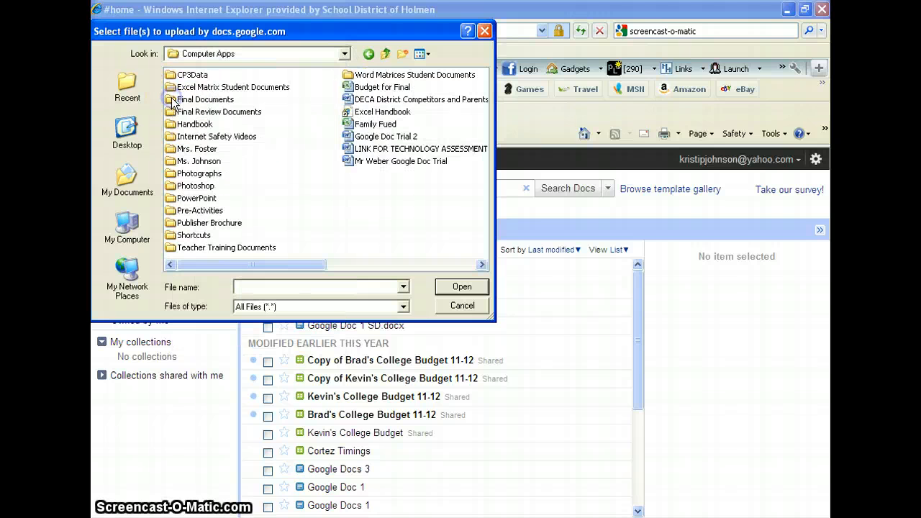
double_click(194, 161)
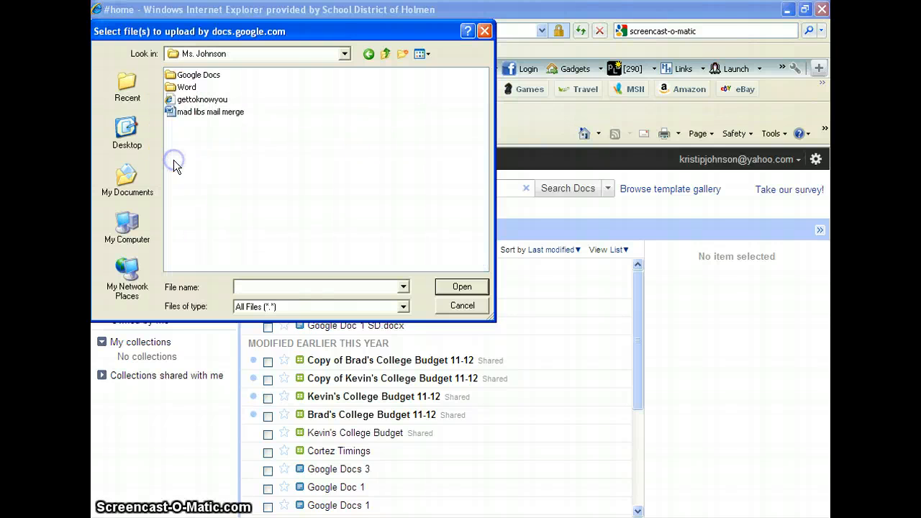
double_click(173, 75)
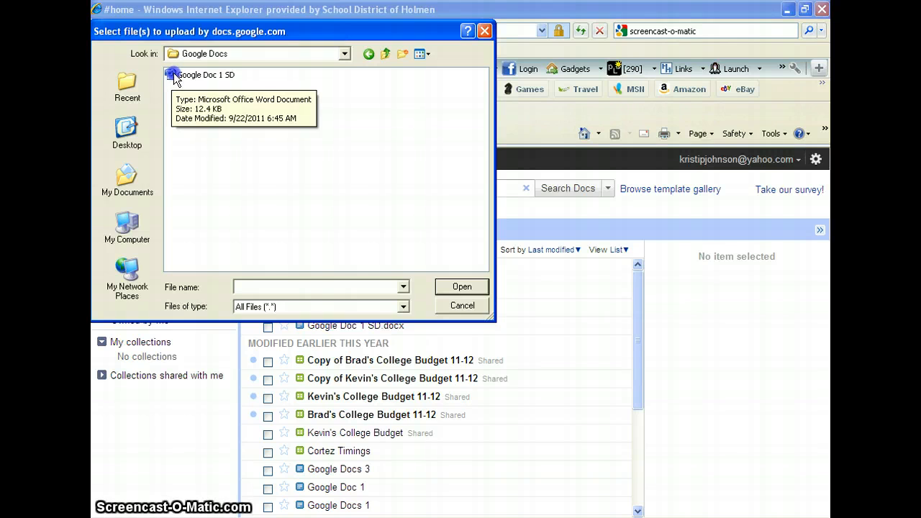
Upload the file Google Doc 1 SD with conversion to Google Docs format and show the opened document in a maximized window
double_click(173, 75)
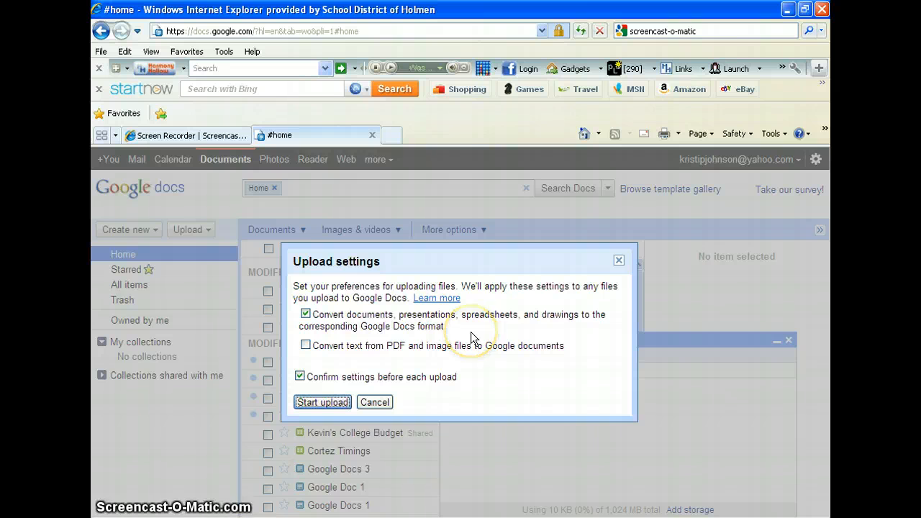
left_click(328, 403)
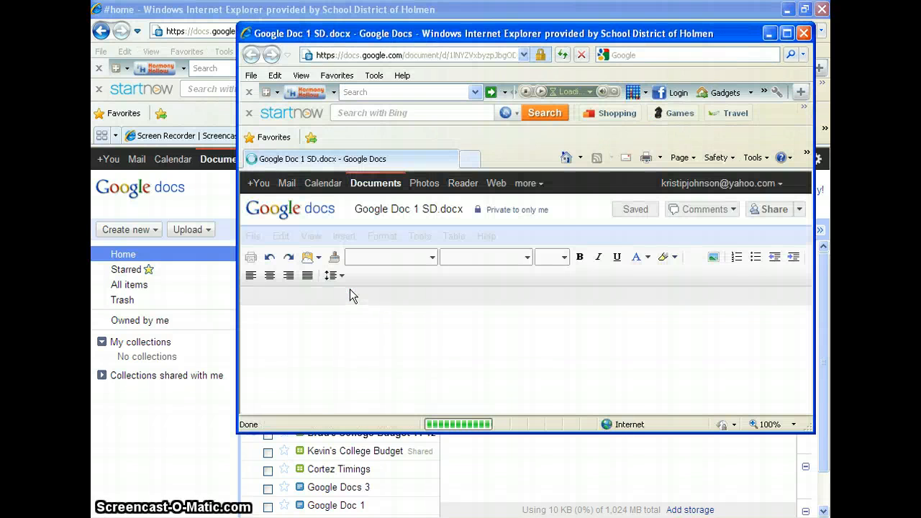
left_click(788, 34)
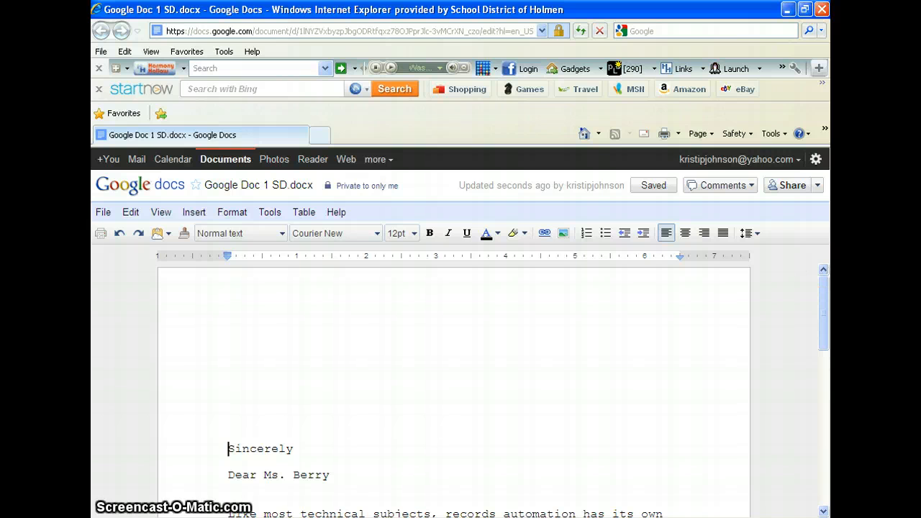
Copy the date "November 13, 2009" from below the last body paragraph and paste it before "Sincerely" above the salutation
left_click_drag(820, 295, 817, 390)
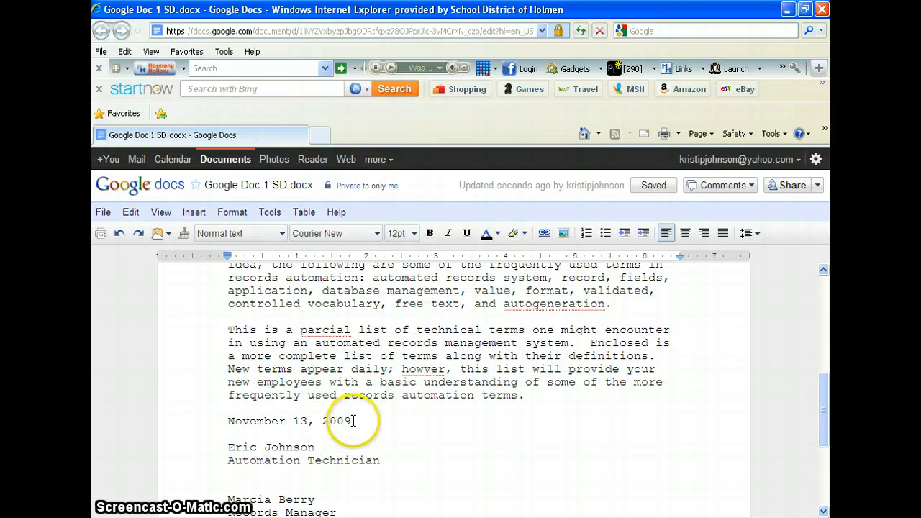
left_click_drag(352, 421, 208, 422)
key("ctrl+c")
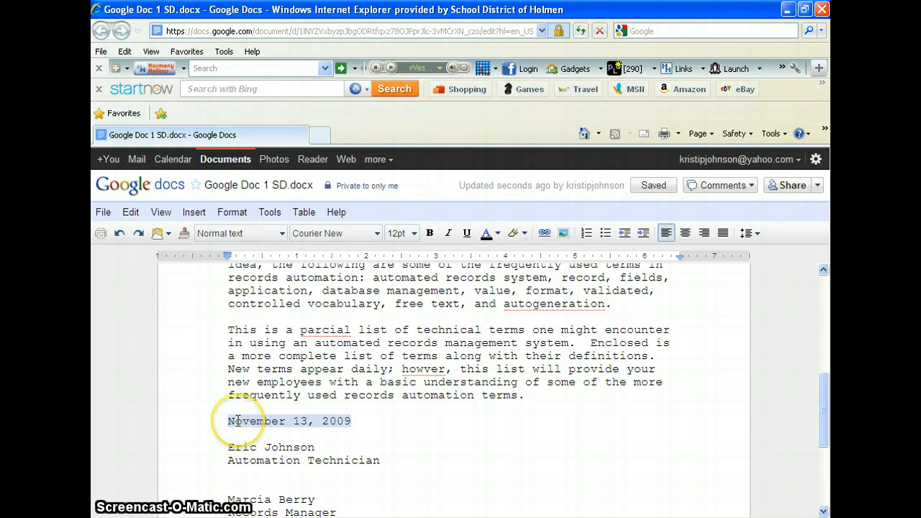
left_click(237, 421)
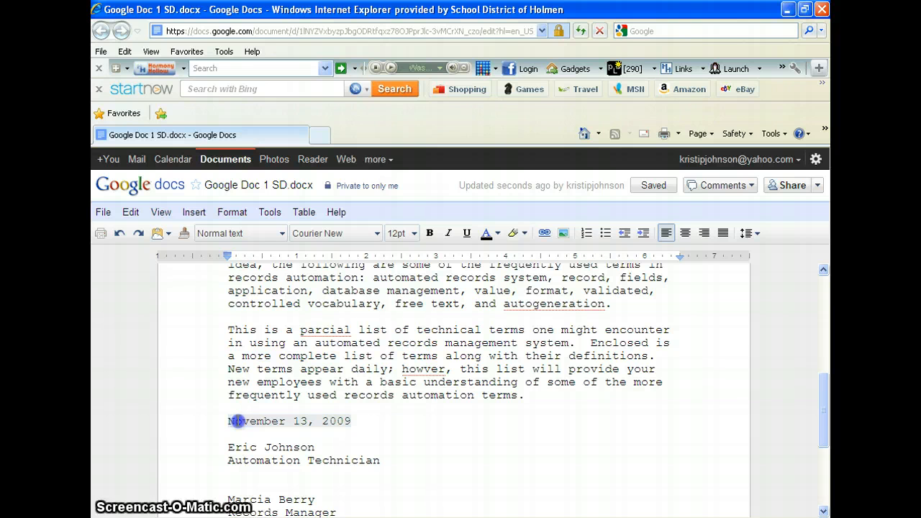
scroll(243, 288, "up", 3)
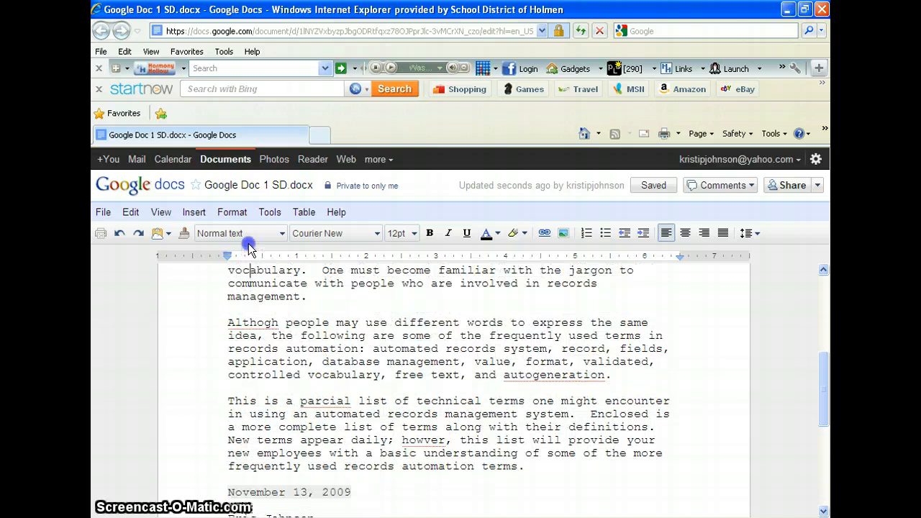
left_click(225, 271)
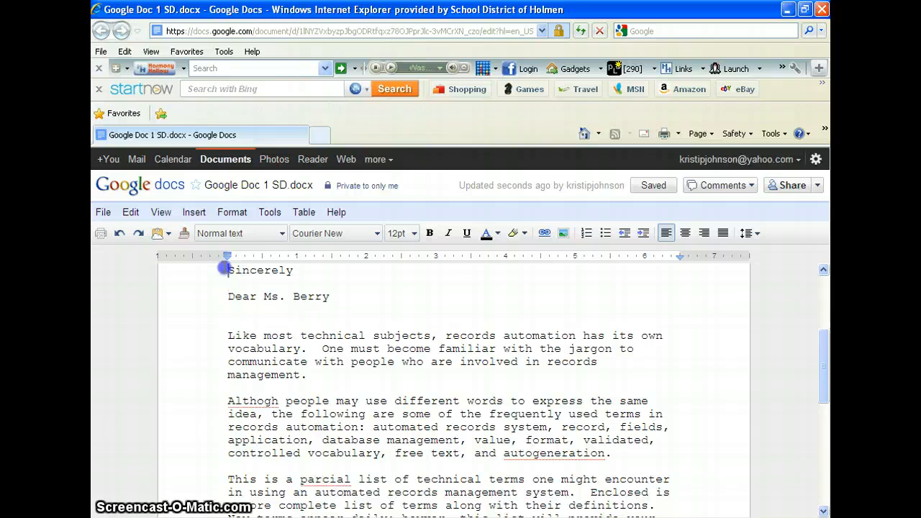
key("ctrl+v")
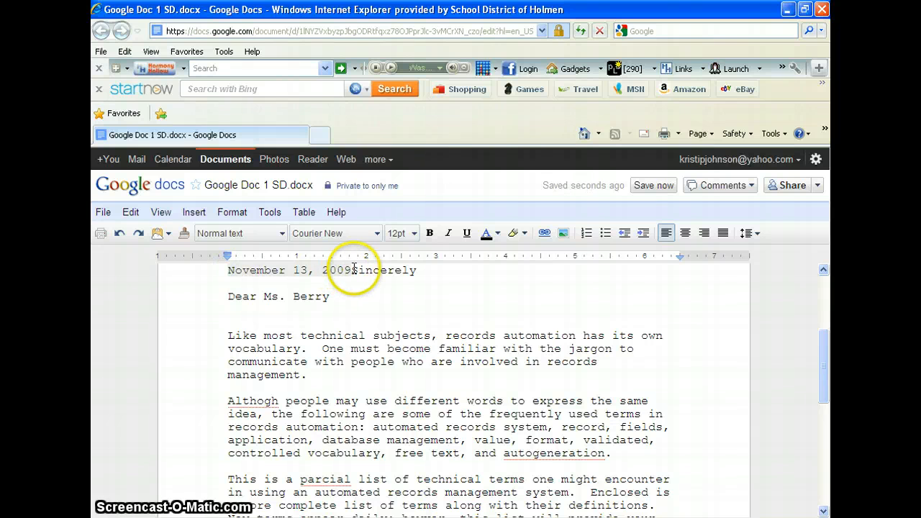
Insert a line break after the pasted date so "Sincerely" starts on its own line
left_click(358, 270)
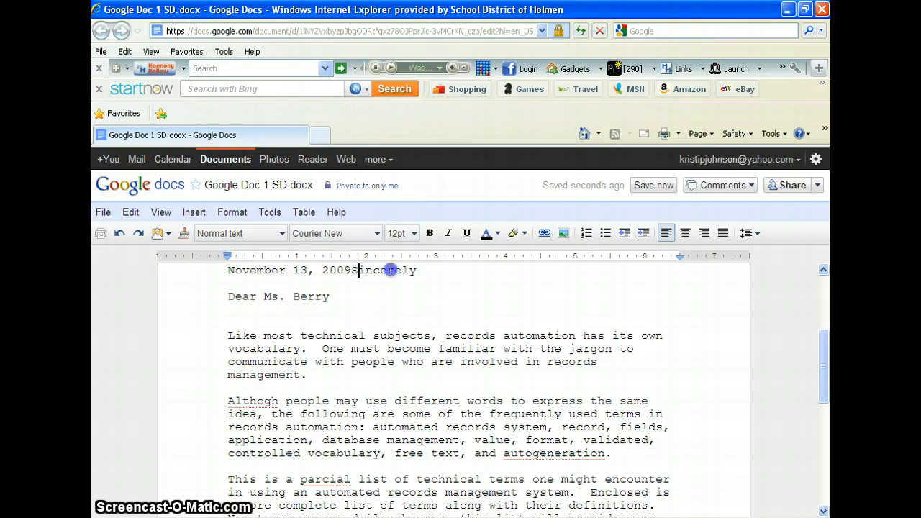
left_click(351, 270)
key("Return")
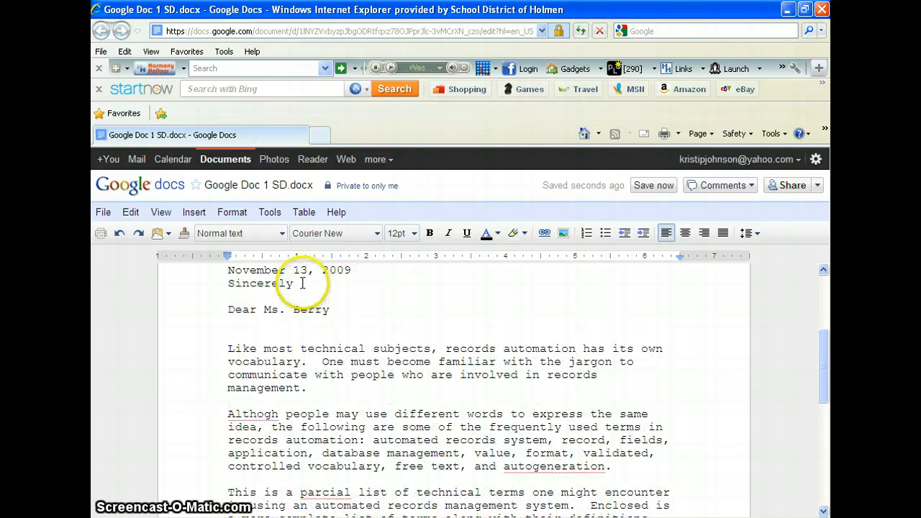
Try to move the word "Sincerely" from under the date down toward the end of the letter
double_click(240, 283)
left_click_drag(239, 283, 222, 430)
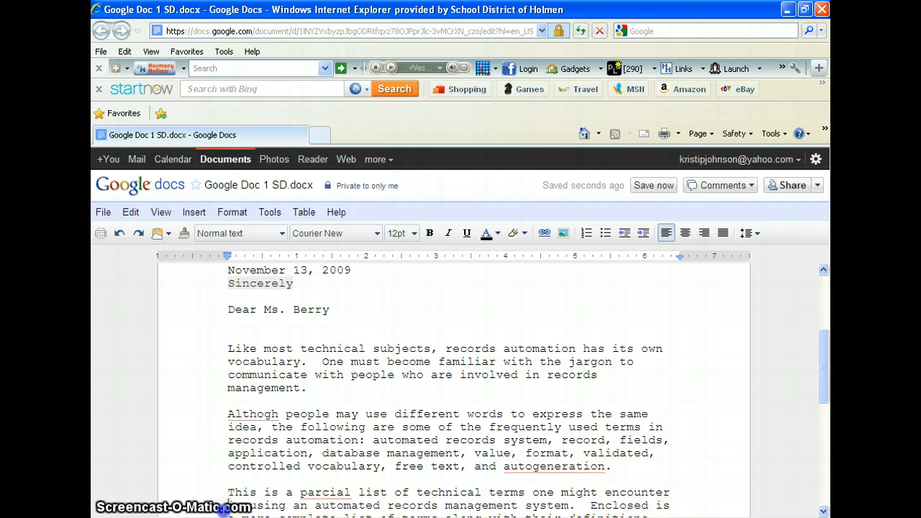
left_click_drag(223, 510, 226, 468)
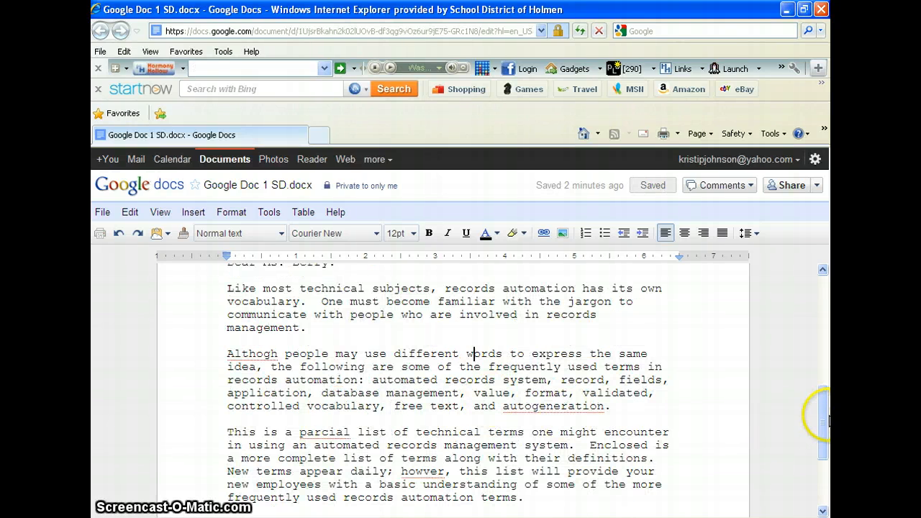
Review the letter's body and closing arrangement, and return to the paragraph that starts with the misspelled word "Althogh"
mouse_move(824, 431)
left_mouse_down()
mouse_move(823, 358)
mouse_move(822, 459)
mouse_move(812, 457)
left_mouse_up()
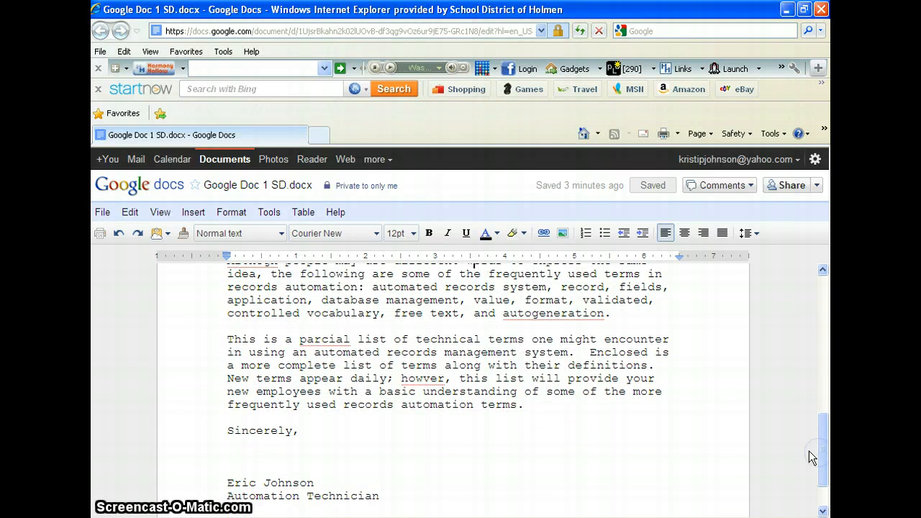
left_click(823, 468)
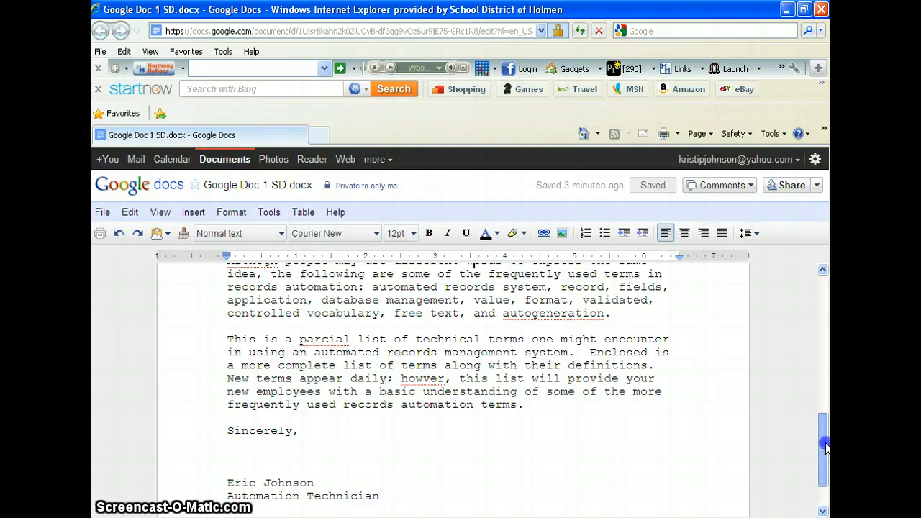
left_click_drag(825, 448, 825, 420)
left_click(240, 376)
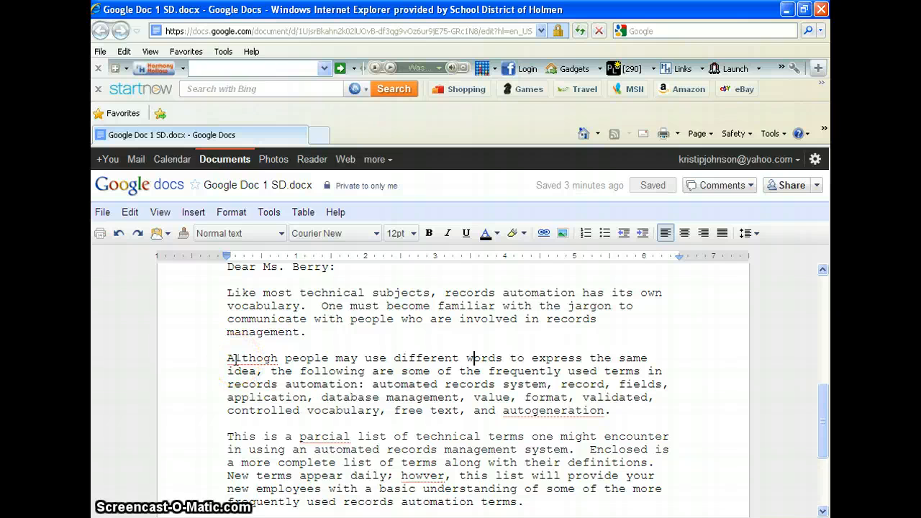
Correct the misspelled words "Althogh" to "Although" and "parcial" to "partial" in the letter's body using the spelling suggestions
right_click(252, 359)
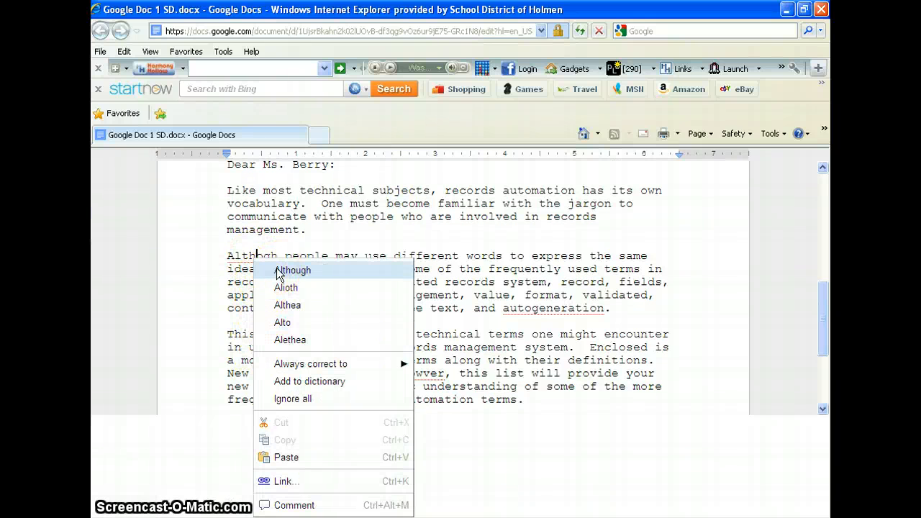
left_click(291, 269)
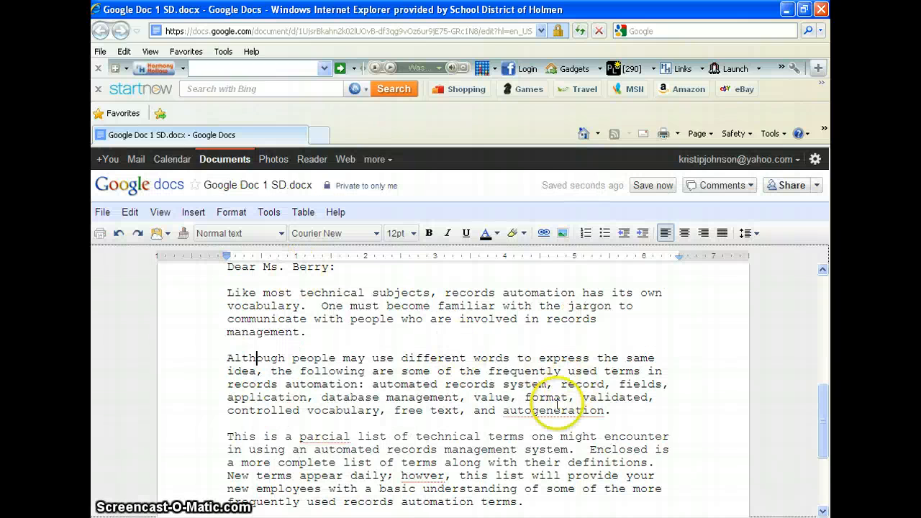
right_click(323, 440)
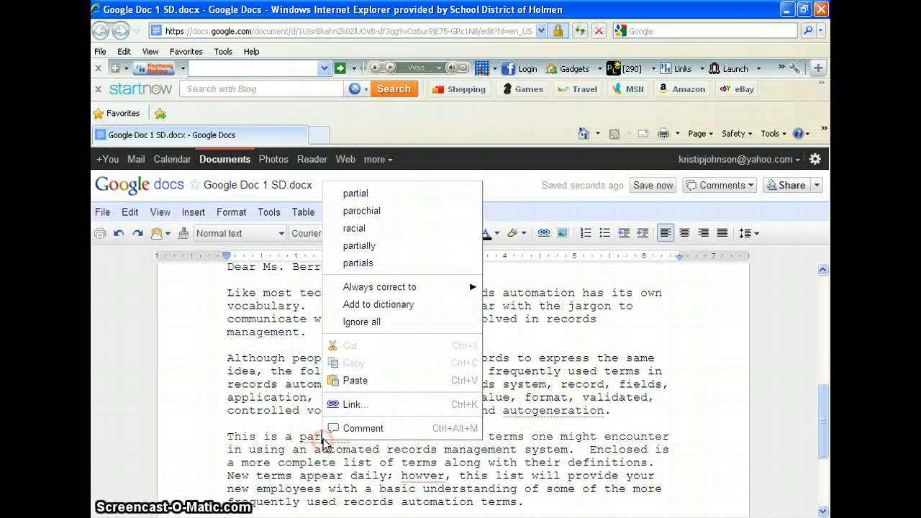
left_click(370, 197)
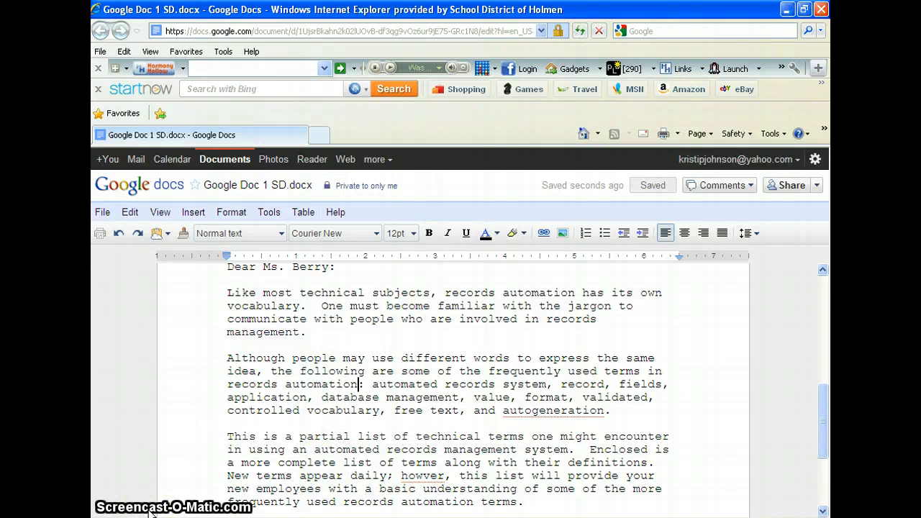
Check whether spelling suggestions are shown in the view options, and look over the letter's opening and body paragraphs
left_click(160, 213)
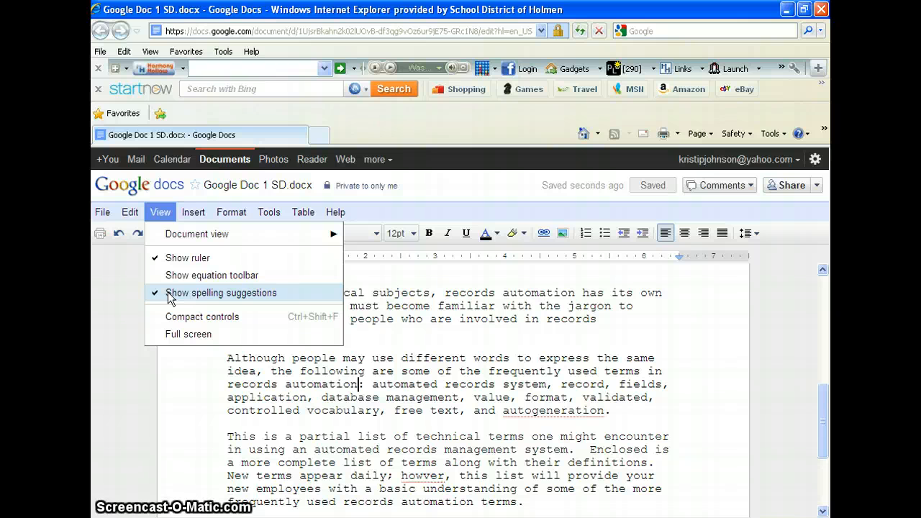
left_click(389, 374)
scroll(389, 375, "up", 2)
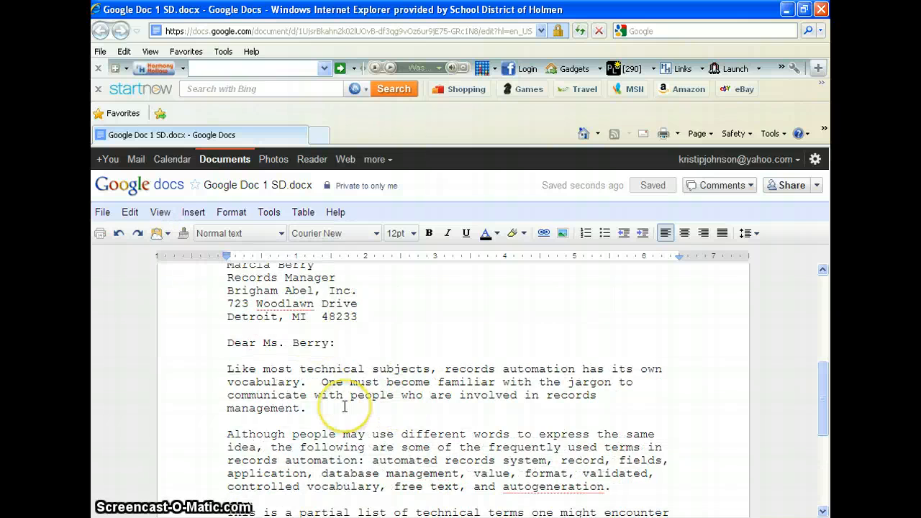
scroll(345, 406, "up", 4)
scroll(309, 350, "down", 6)
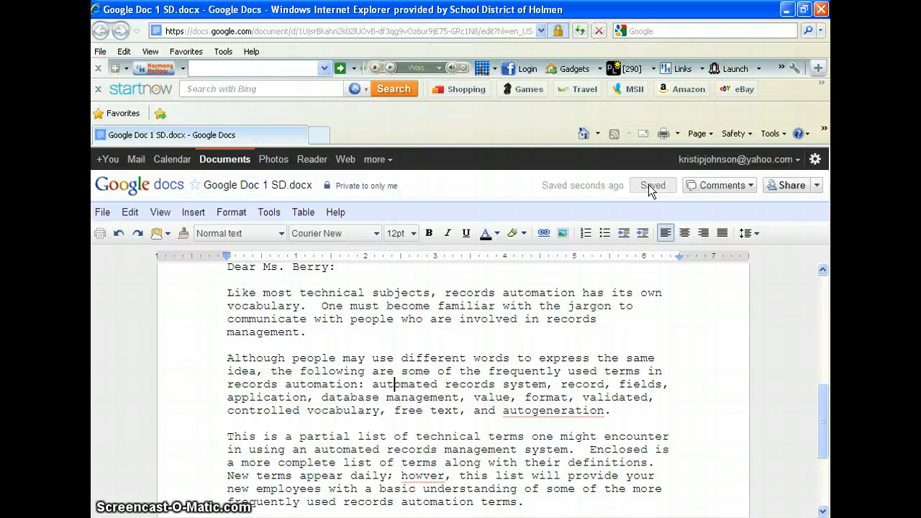
Jump to the end of the letter and back to its very beginning above the return address
key("ctrl+End")
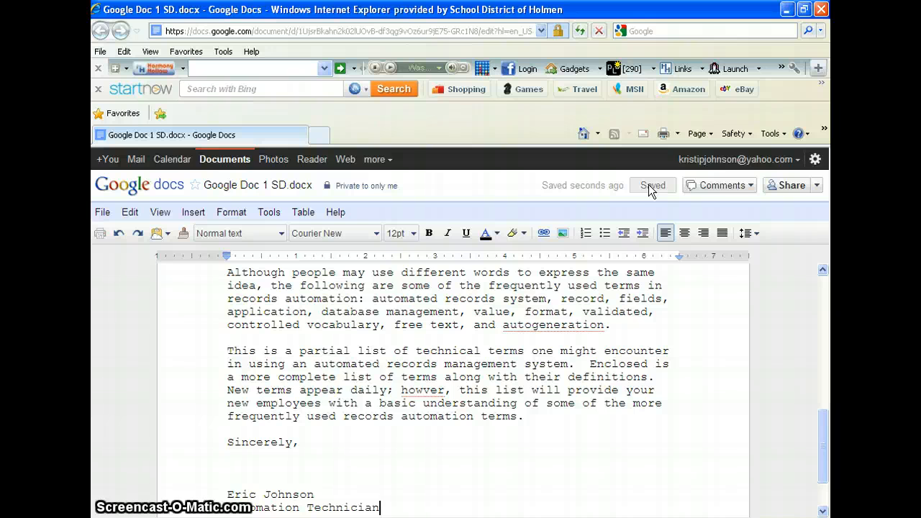
key("ctrl+Home")
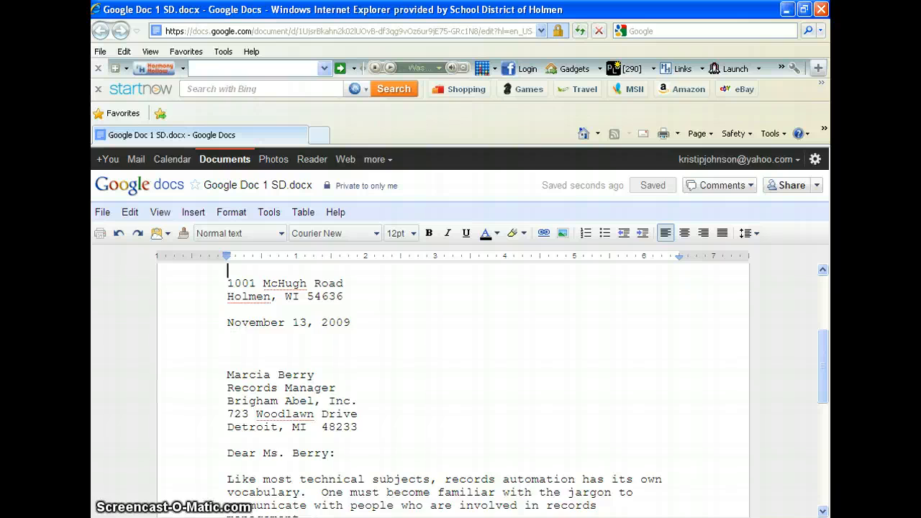
key("Return")
key("Return")
key("Return")
key("Return")
key("Return")
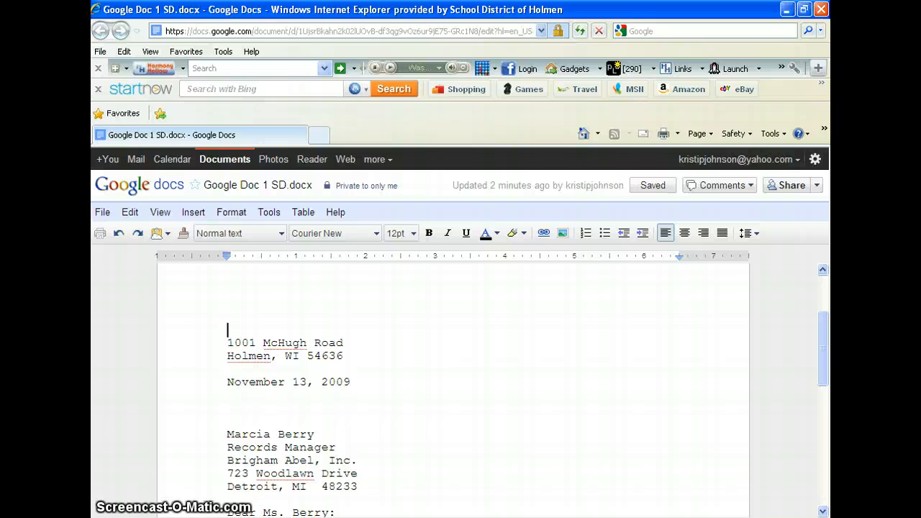
Close the letter, create a new blank document from the documents list, and maximize its window
left_click(825, 15)
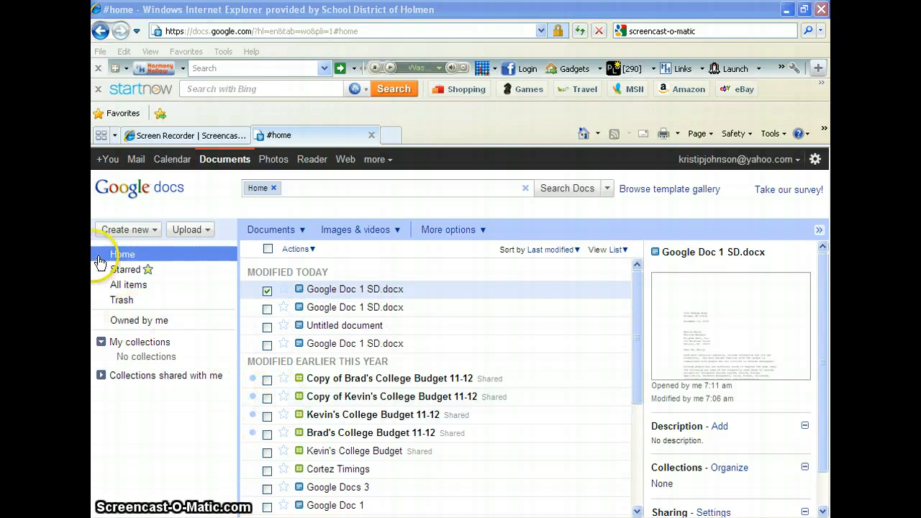
left_click(146, 234)
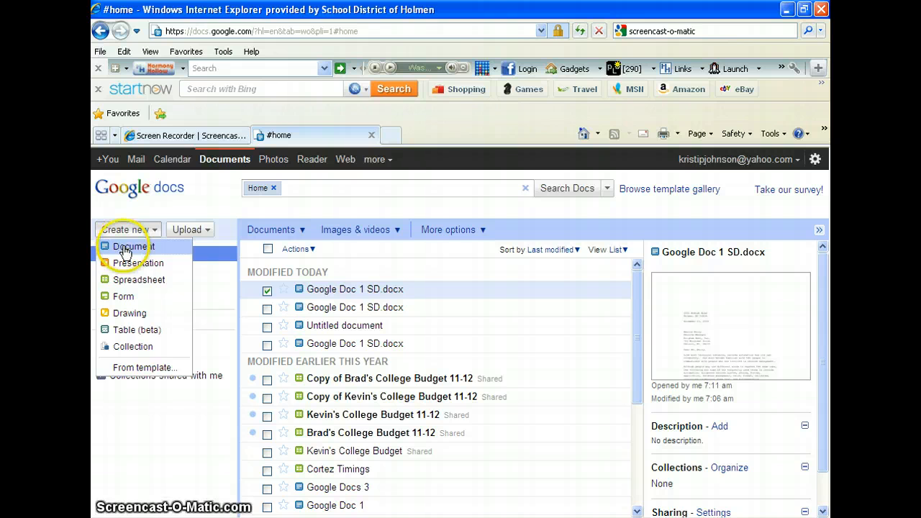
left_click(123, 248)
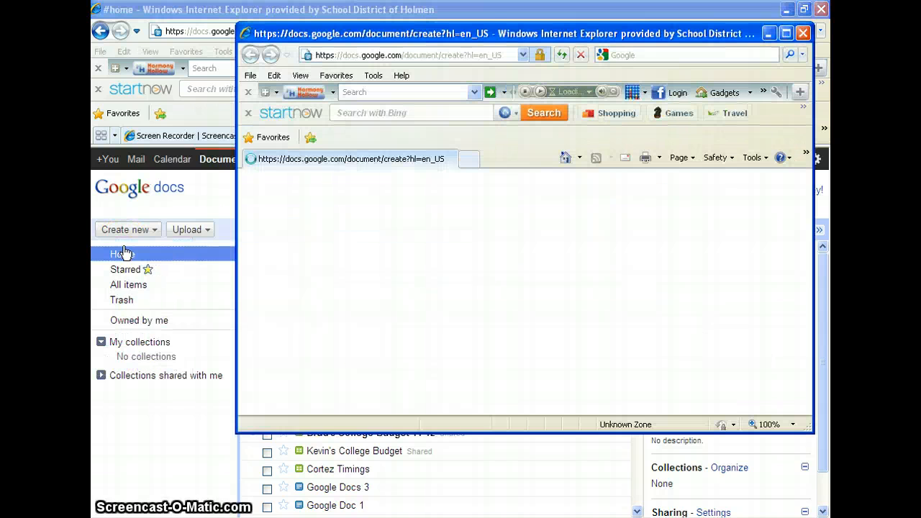
left_click(786, 34)
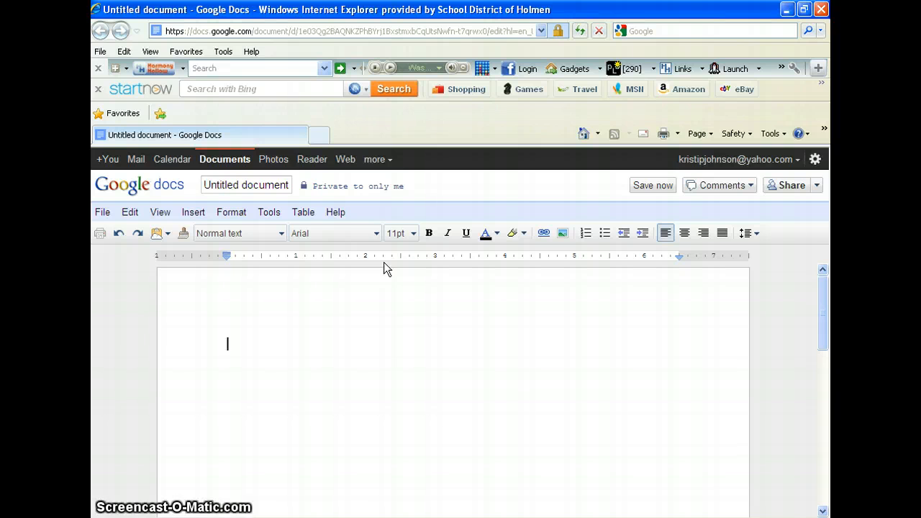
Insert a table with two columns and five rows into the blank document
left_click(304, 212)
left_click(310, 237)
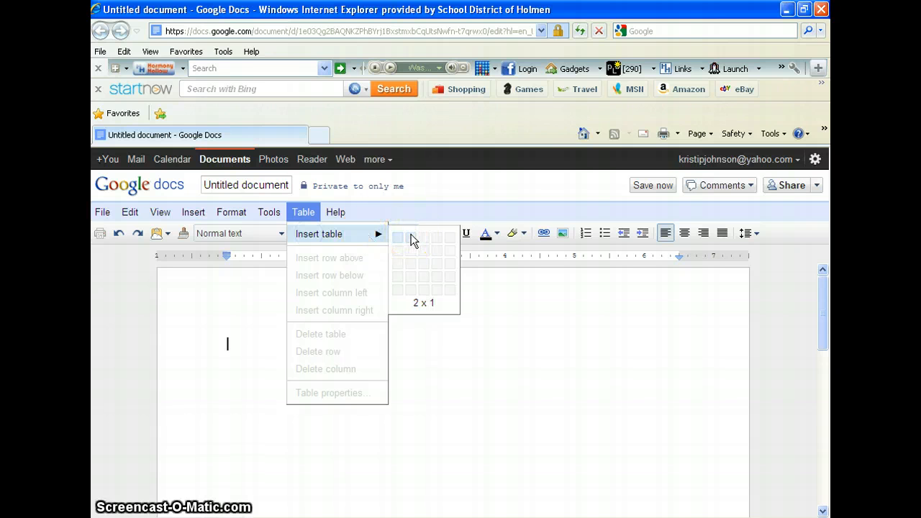
left_click(410, 291)
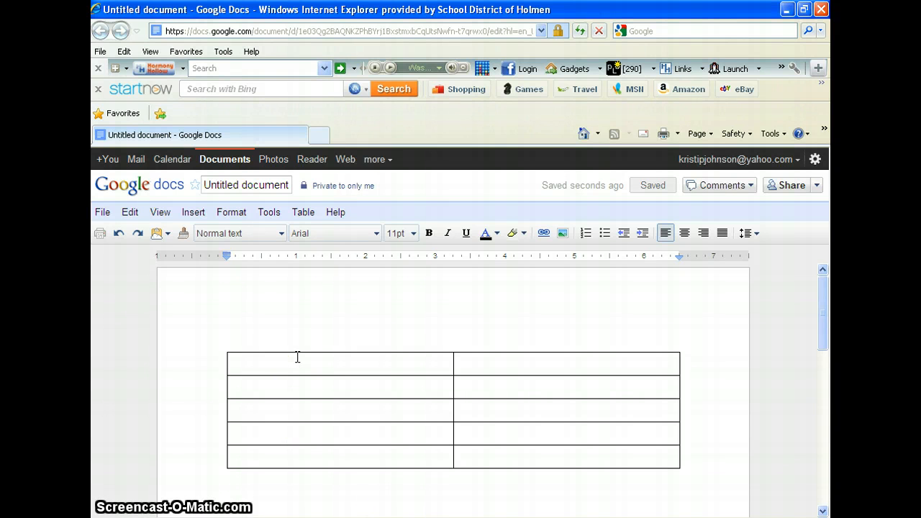
Fill the table's first row with "Ctrl End" in the first column and "end of document" in the second
type("C")
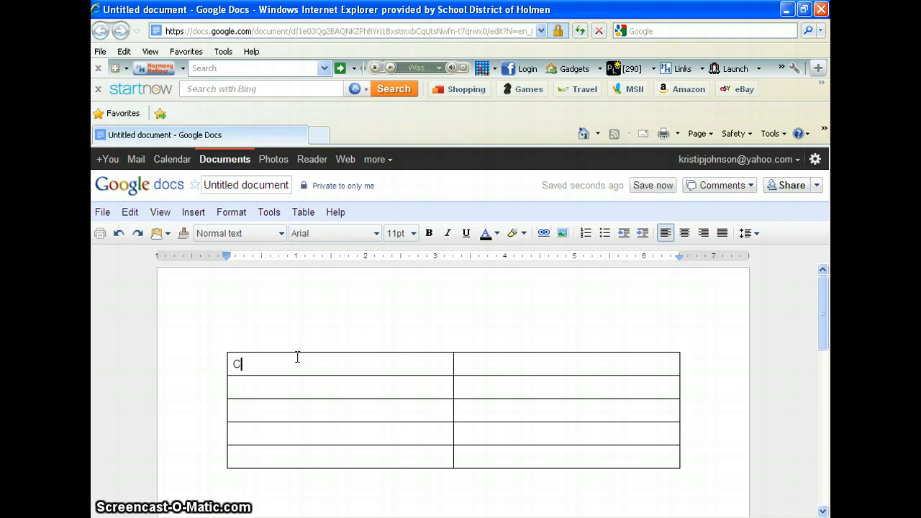
type("r")
key("BackSpace")
type("trl ")
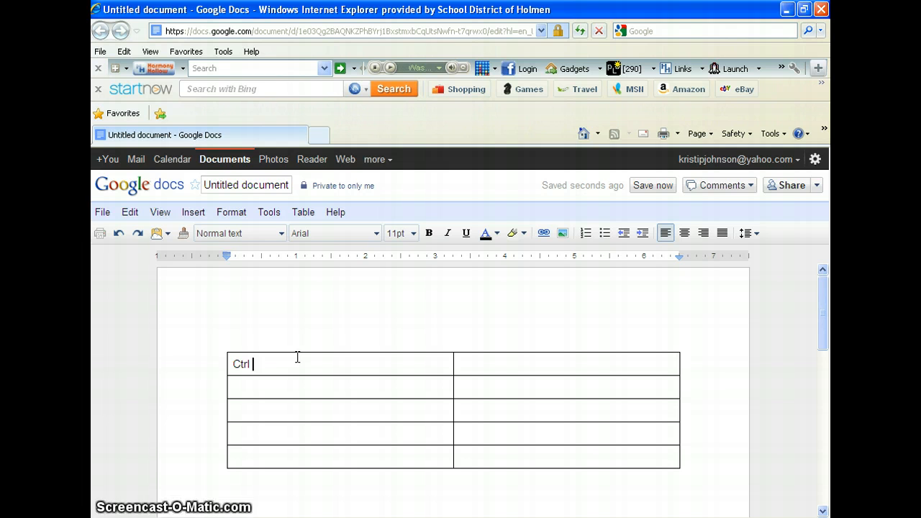
type(" End")
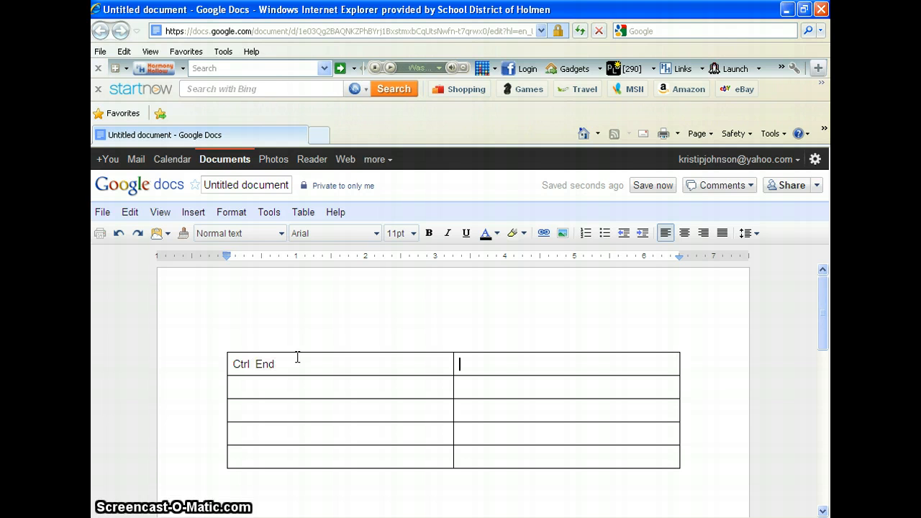
type("end o")
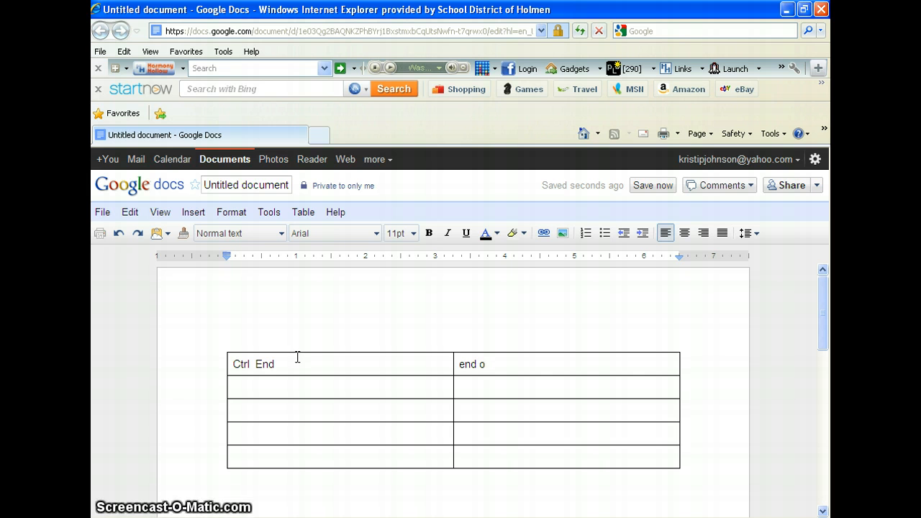
type("f")
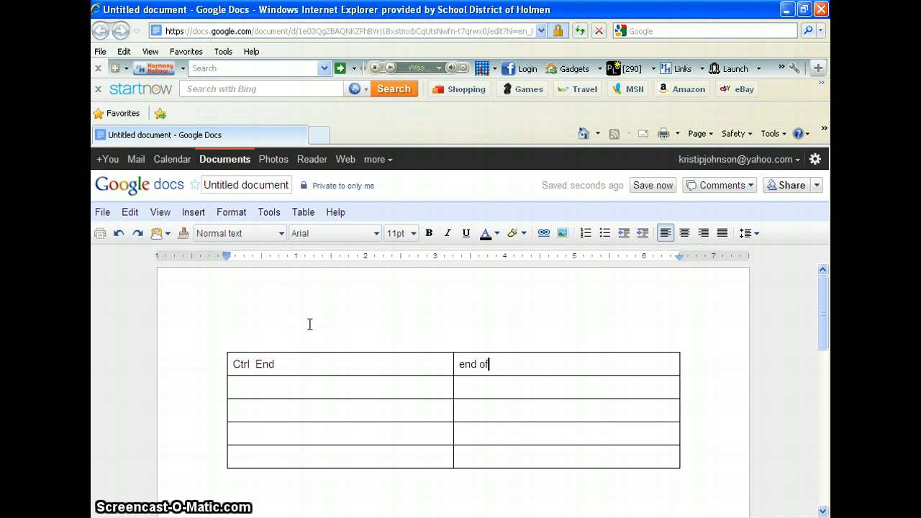
type(" doc")
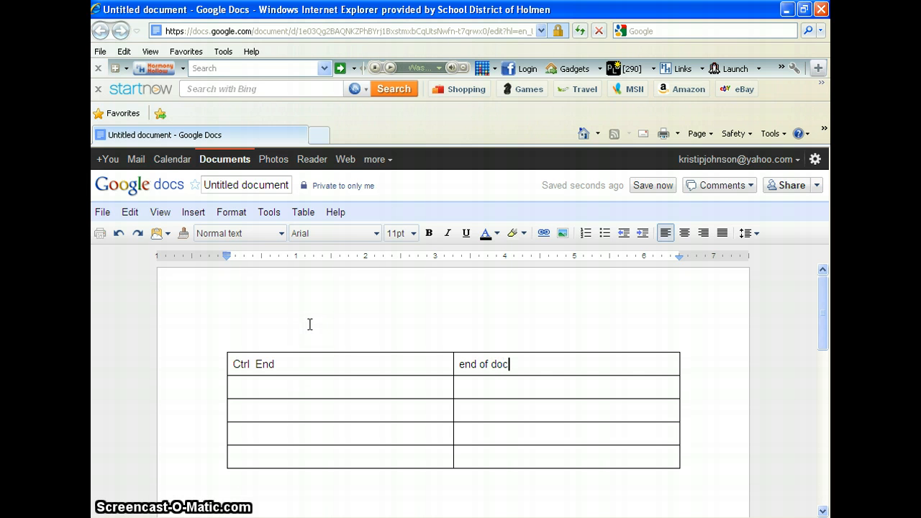
type("um")
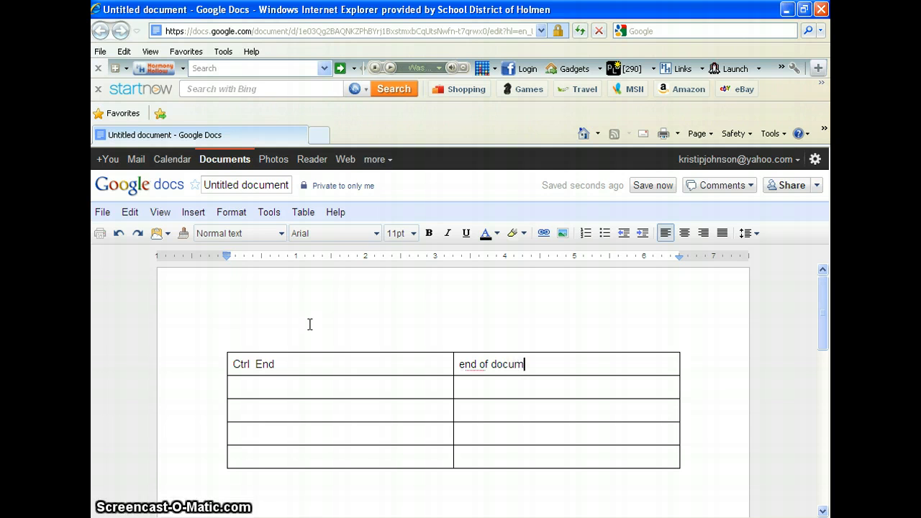
type("ent")
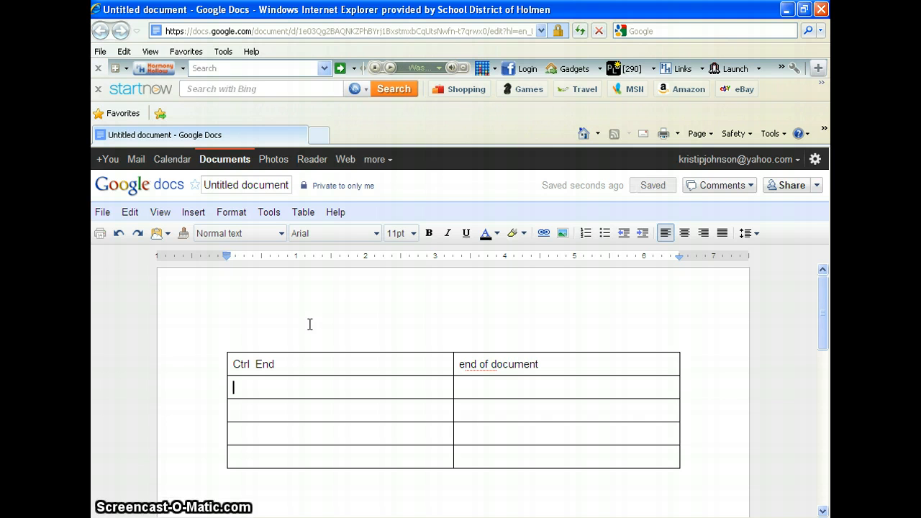
Fill the table's second row with "Ctrl + Home" in the first column and "beginning of document" in the second
type("Ctrl ")
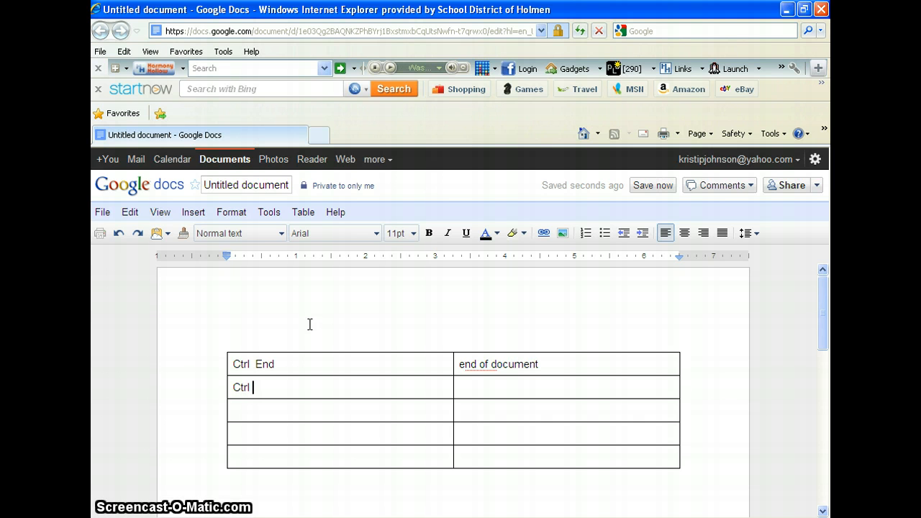
type("+ H")
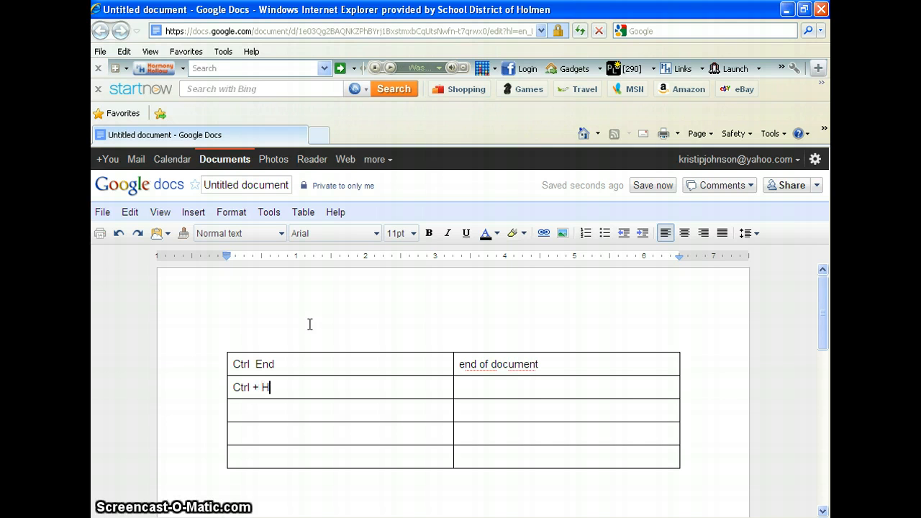
type("ome")
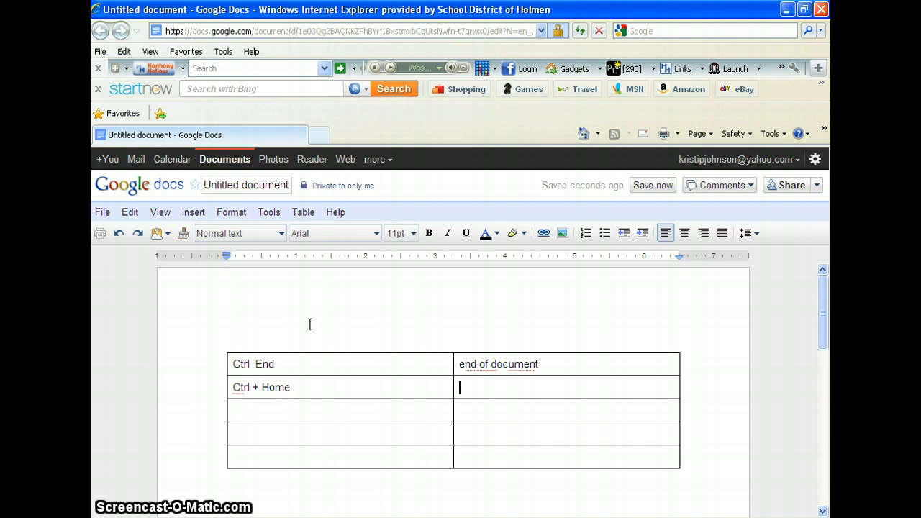
key("Tab")
type("begi")
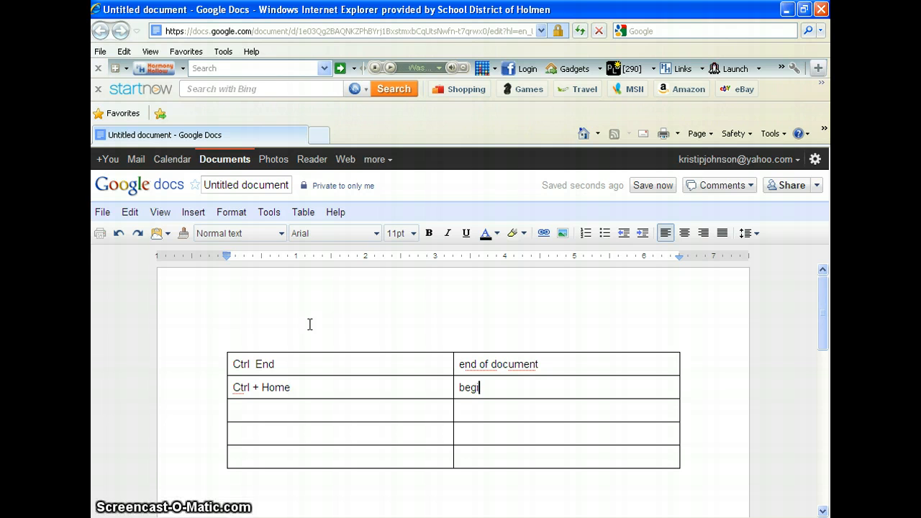
type("nning of ")
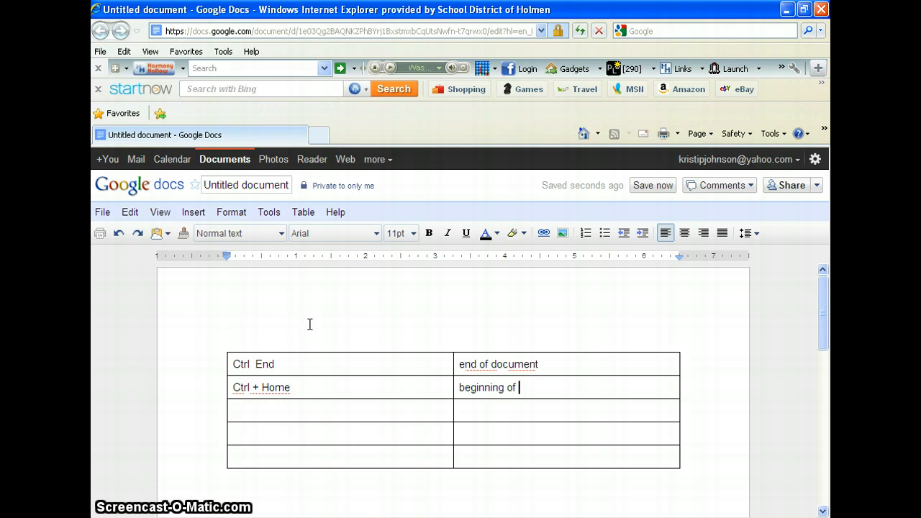
type("document")
Add the missing plus sign in the table's first cell so that it reads "Ctrl + End"
key("shift+Tab")
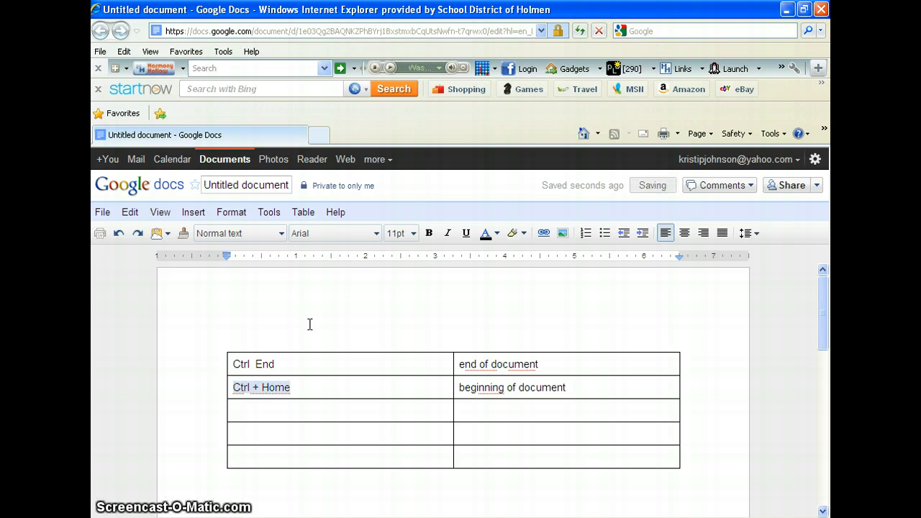
key("shift+Tab")
key("shift+Tab")
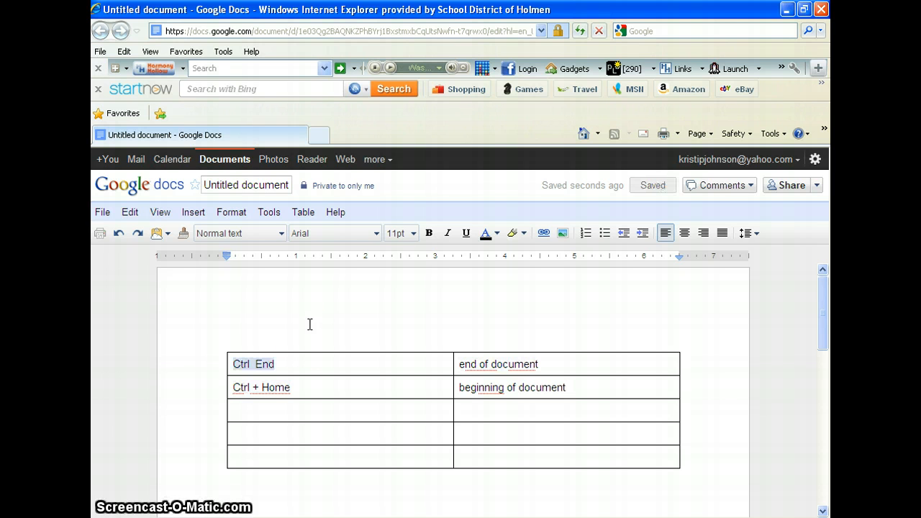
left_click(253, 364)
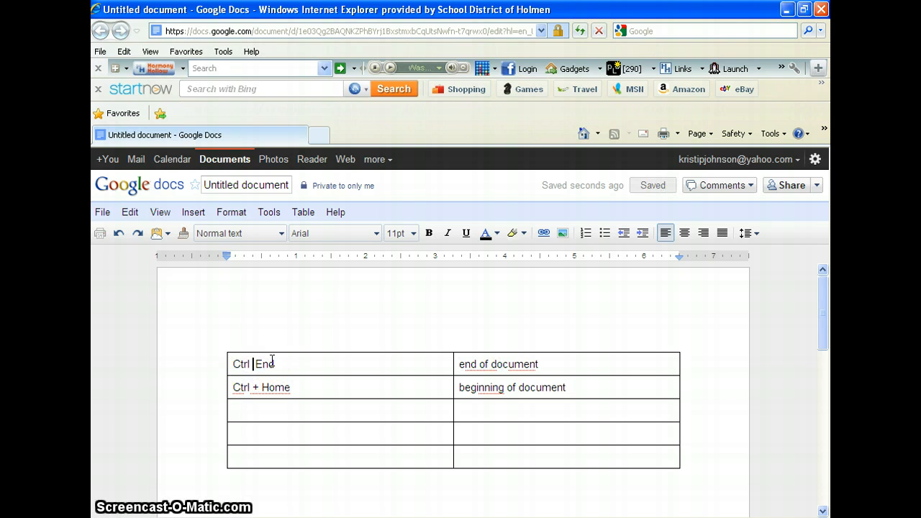
left_click(260, 362)
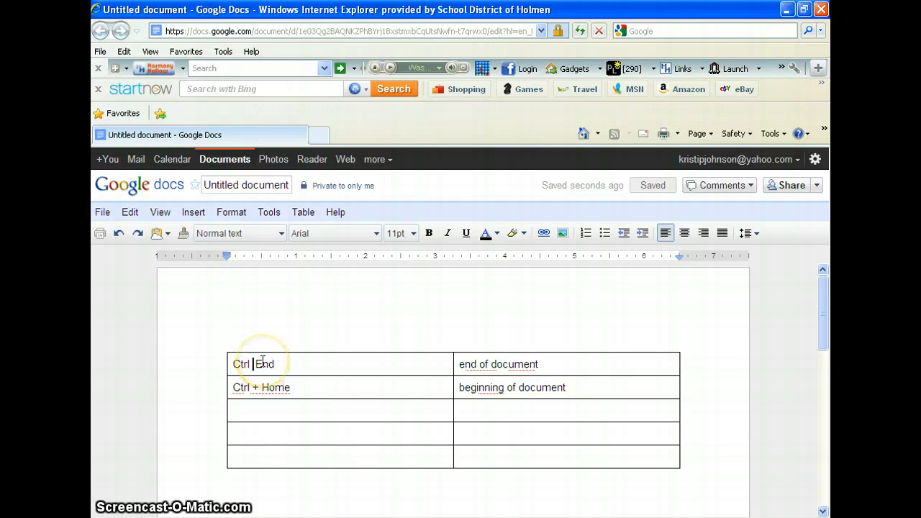
left_click(278, 363)
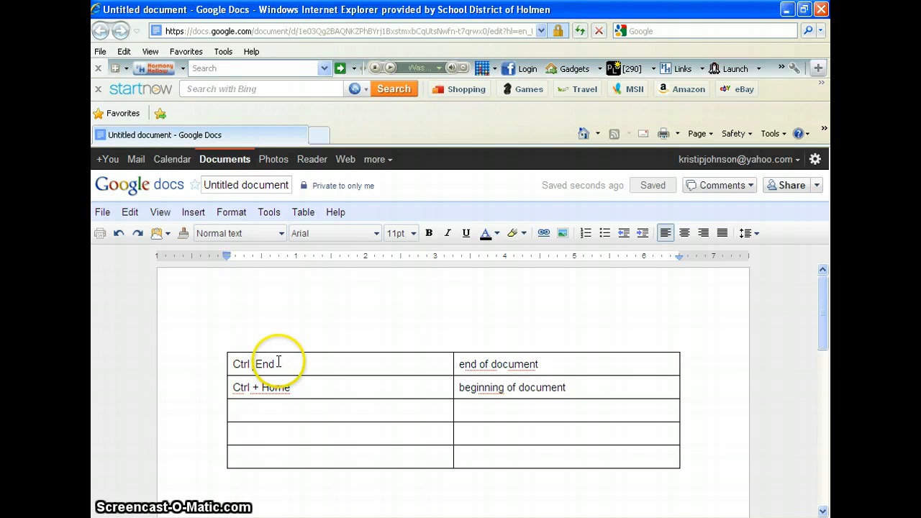
left_click(254, 363)
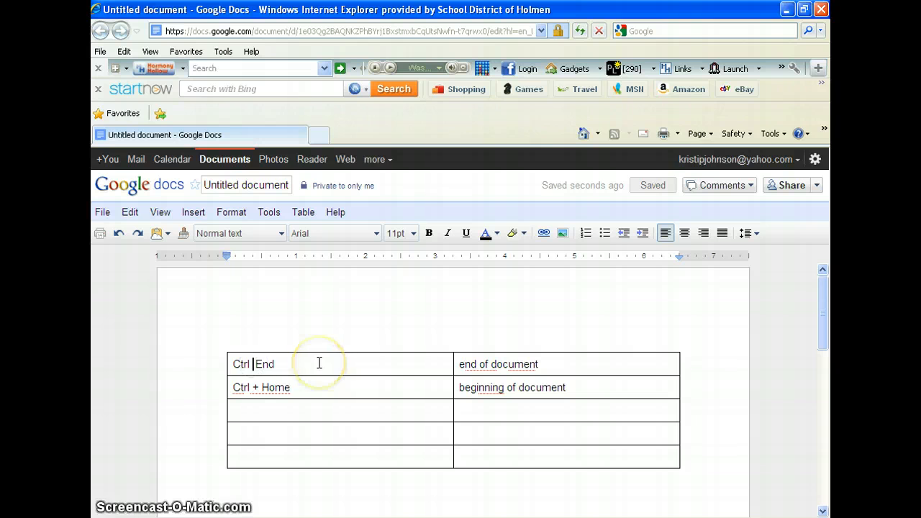
type("+")
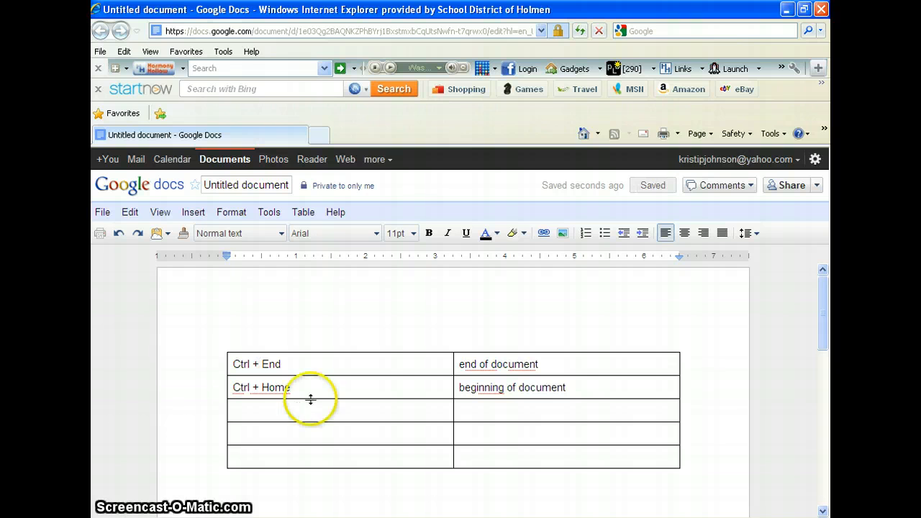
Insert a row above the table's first row and enter the headings "Action" and "Result" in it
left_click_drag(565, 363, 245, 365)
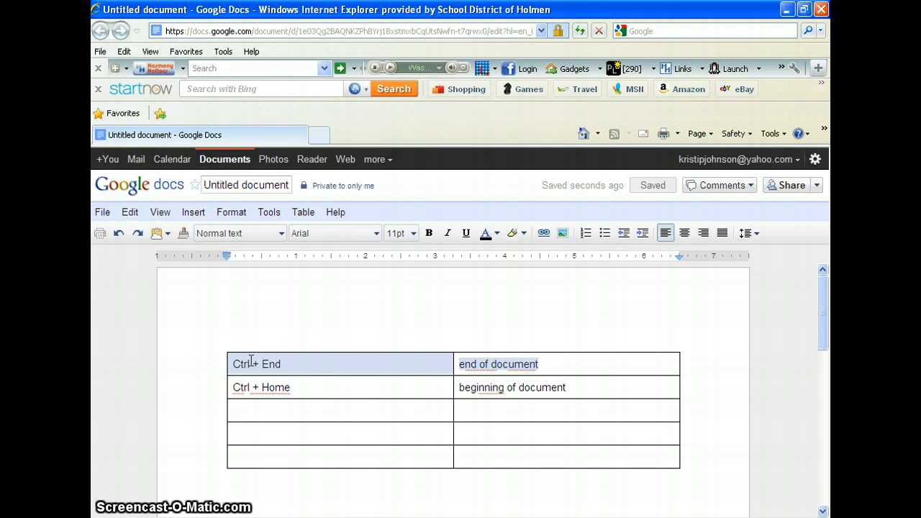
right_click(286, 362)
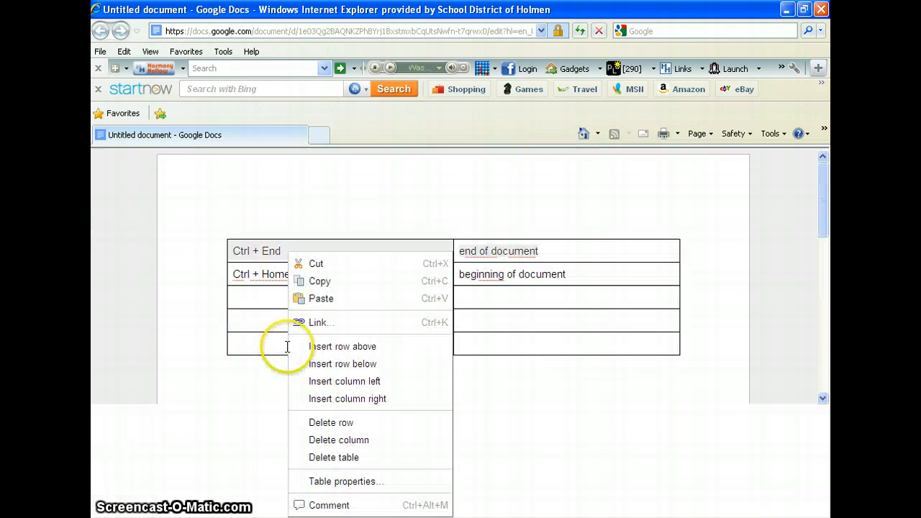
left_click(321, 347)
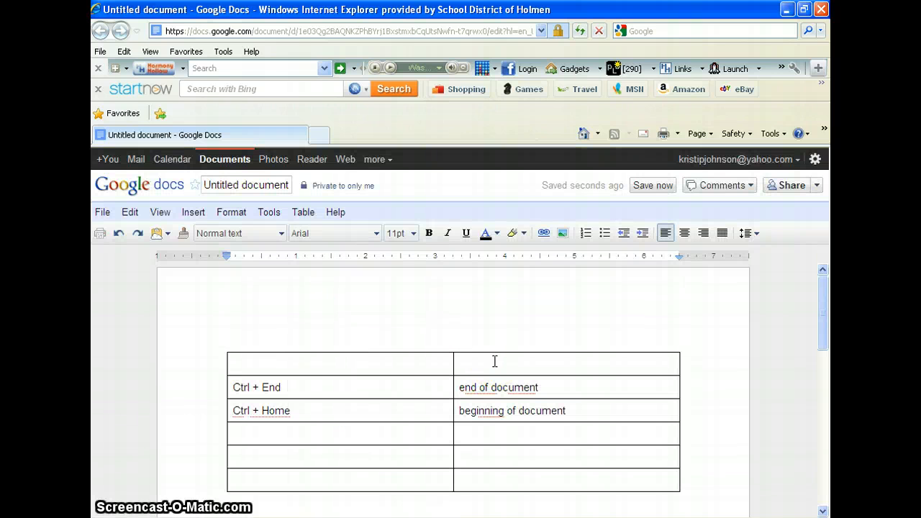
left_click(382, 366)
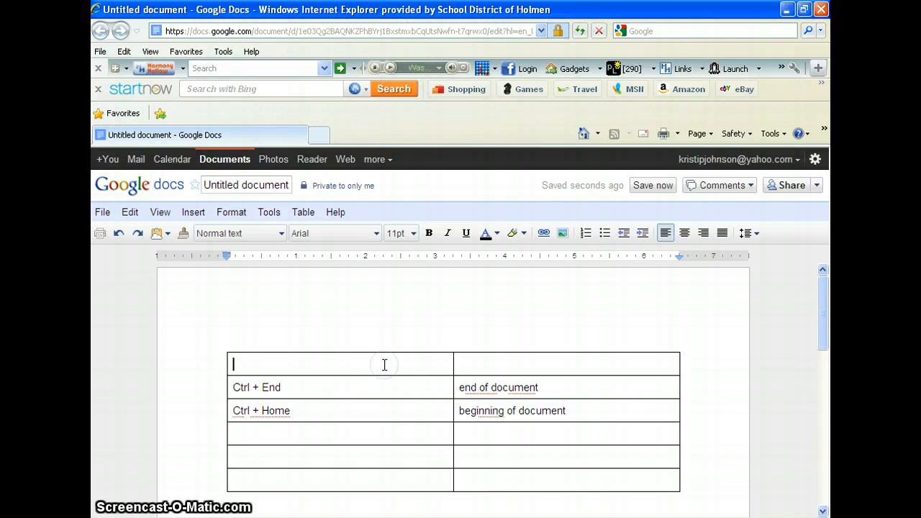
type("Ac")
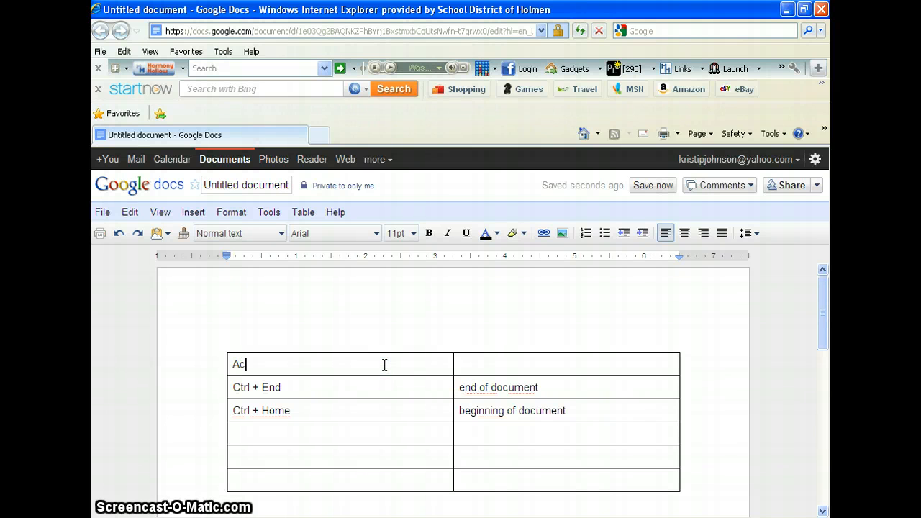
type("tion R")
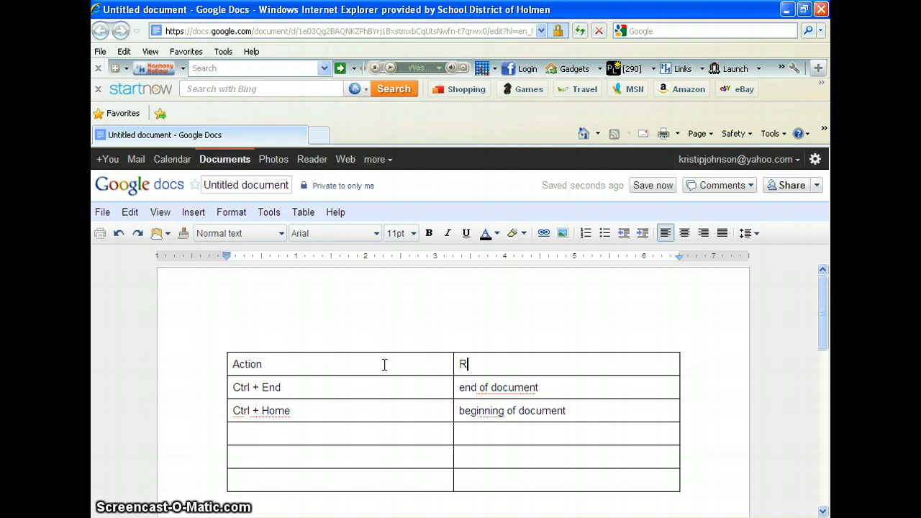
type("esult")
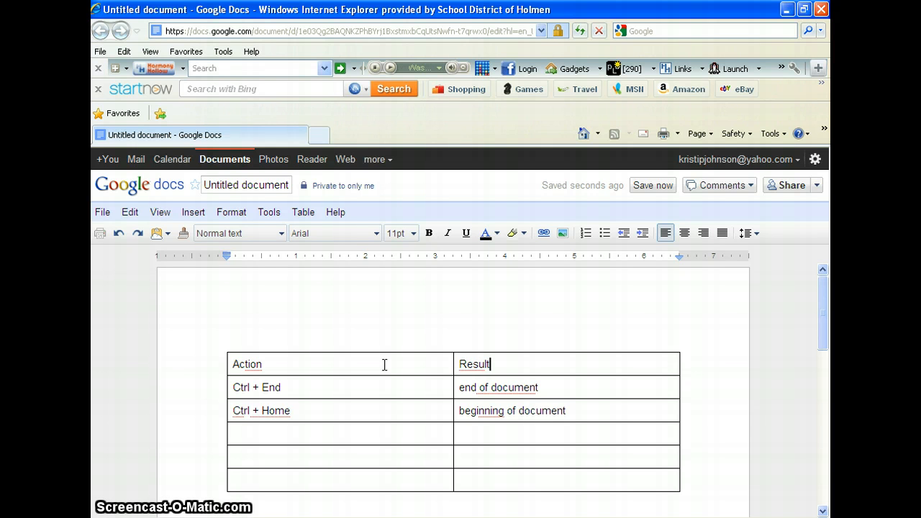
Make the "Action" and "Result" headings in the table's top row bold
double_click(497, 364)
left_click_drag(291, 372, 232, 362)
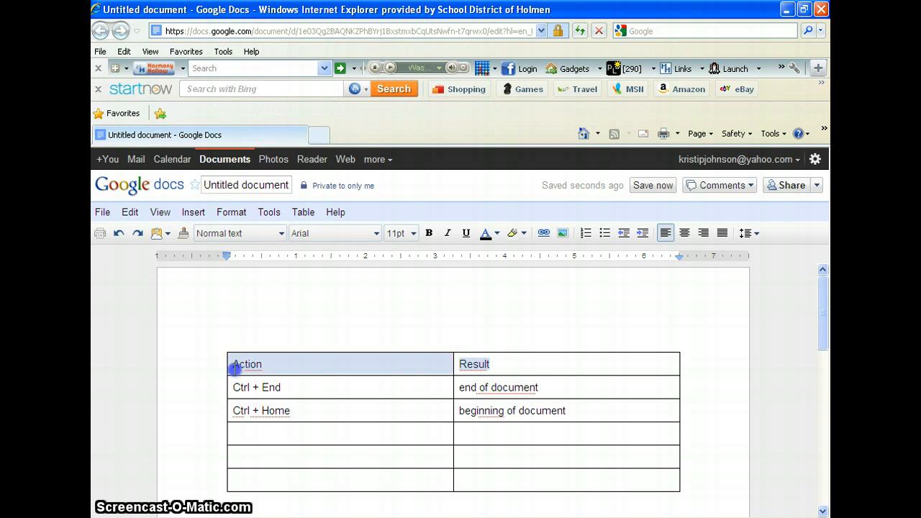
left_click(428, 234)
Add two empty rows at the end of the table by moving on from its last cell
left_click(480, 479)
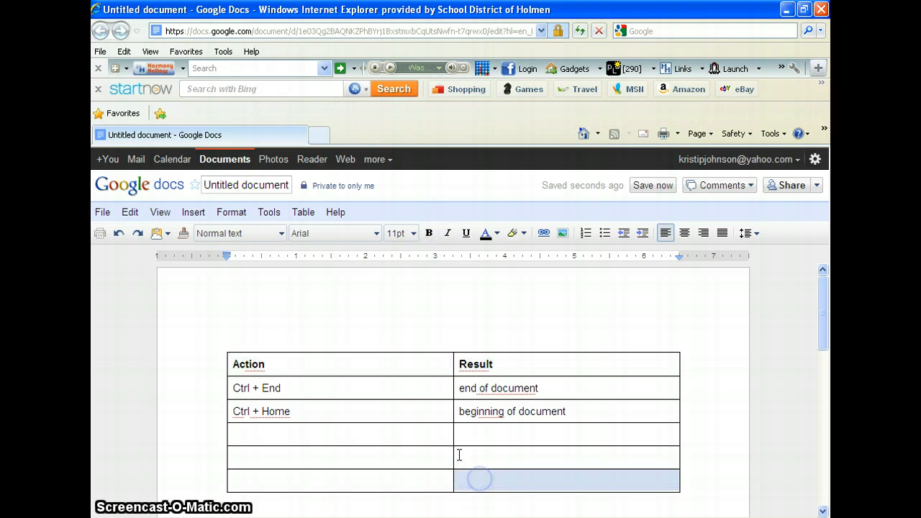
left_click(469, 478)
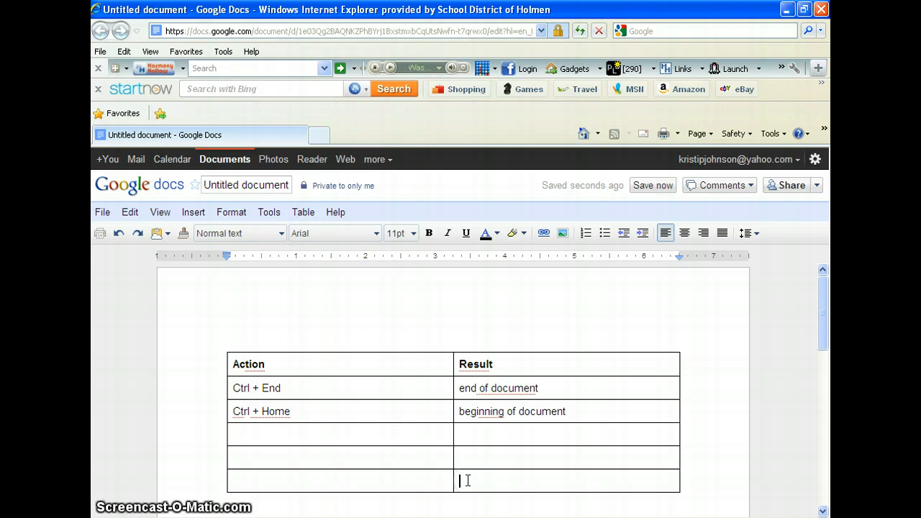
left_click(478, 479)
left_click(472, 430)
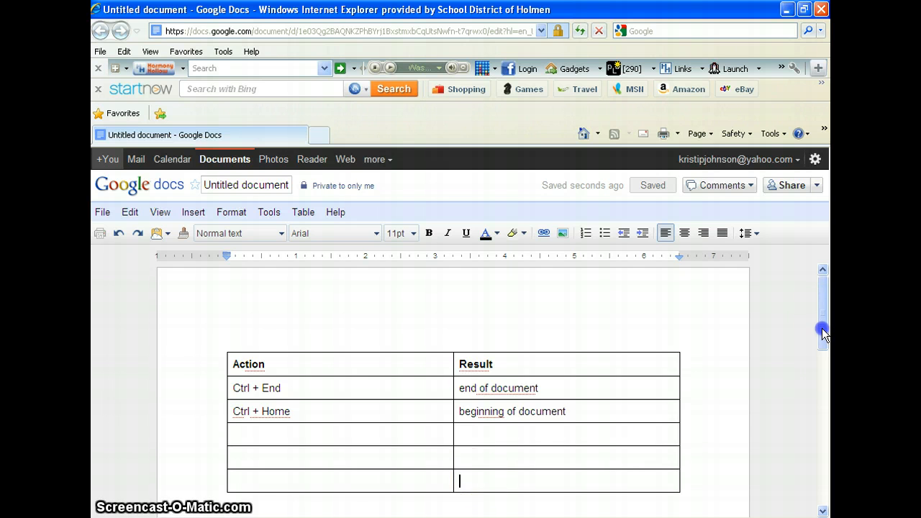
left_click_drag(823, 323, 823, 346)
left_click(489, 409)
key("Tab")
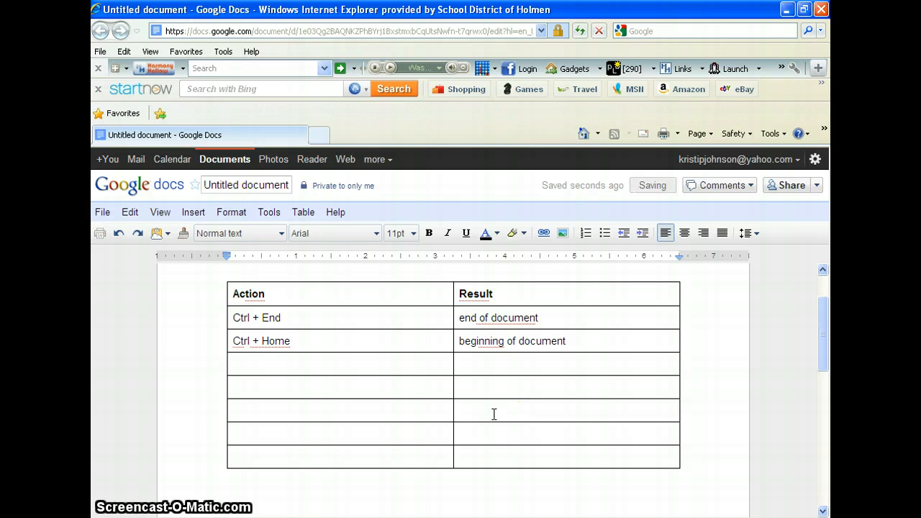
Rename the untitled document as "Google Doc 2"
left_click(210, 185)
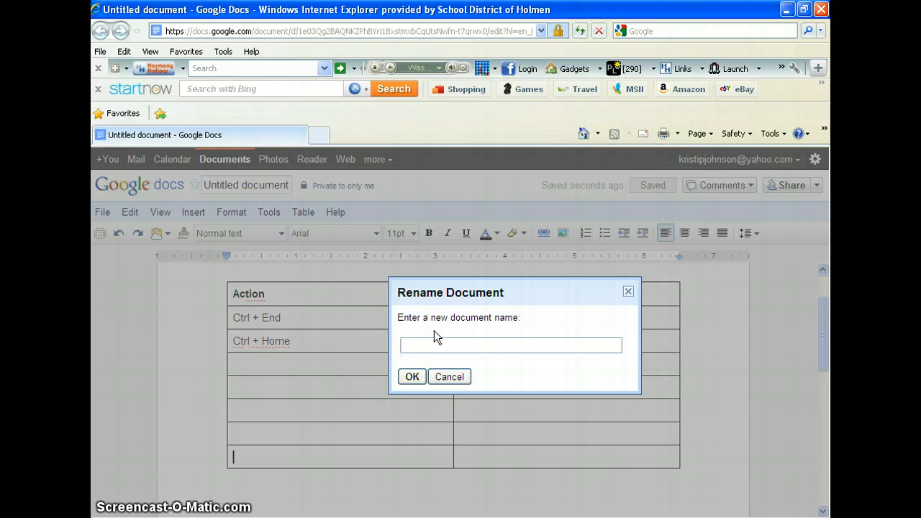
type("Google Doc 2")
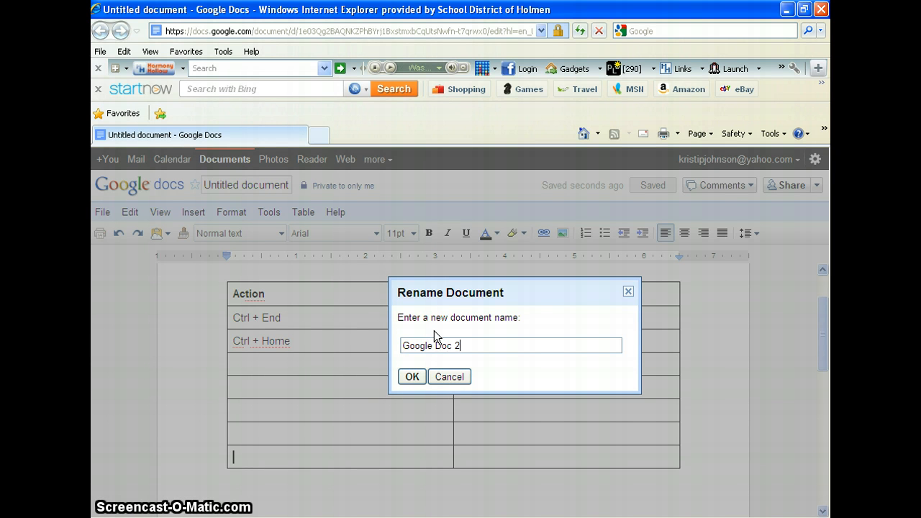
left_click(411, 376)
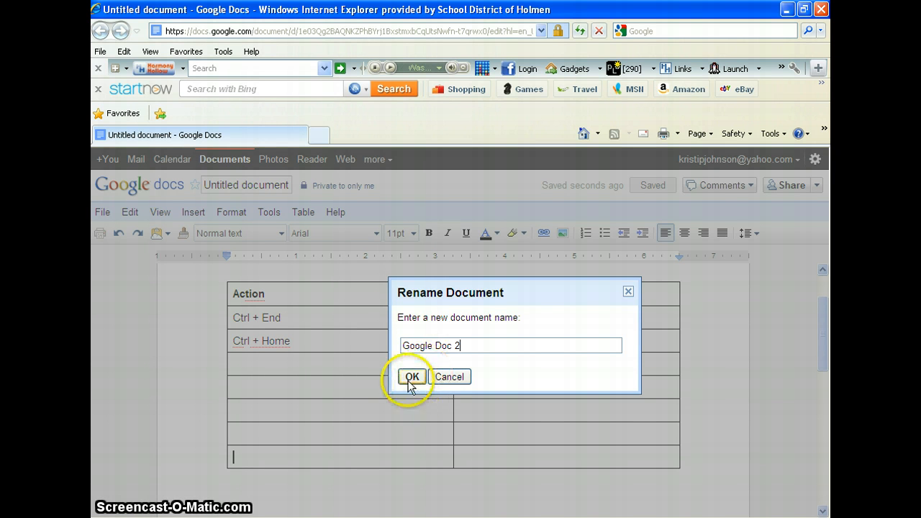